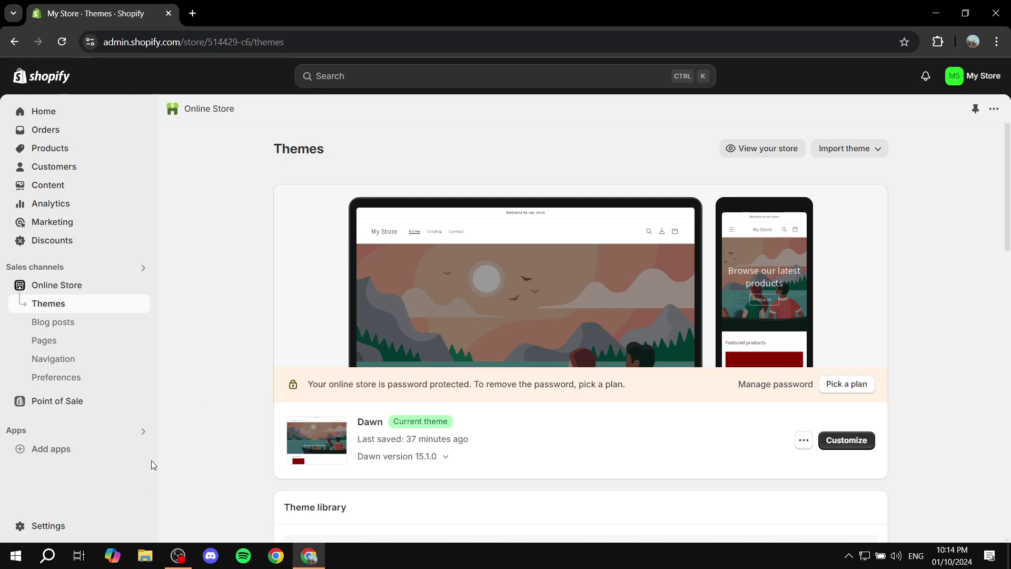
Open the Dawn theme editor and preview the Purple product page.
left_click(867, 442)
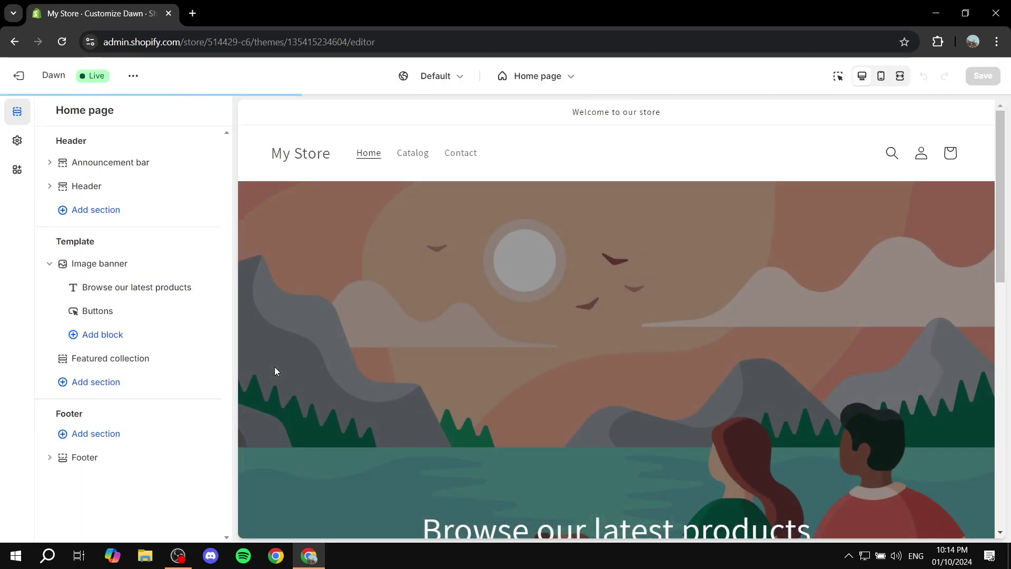
scroll(397, 287, "down", 8)
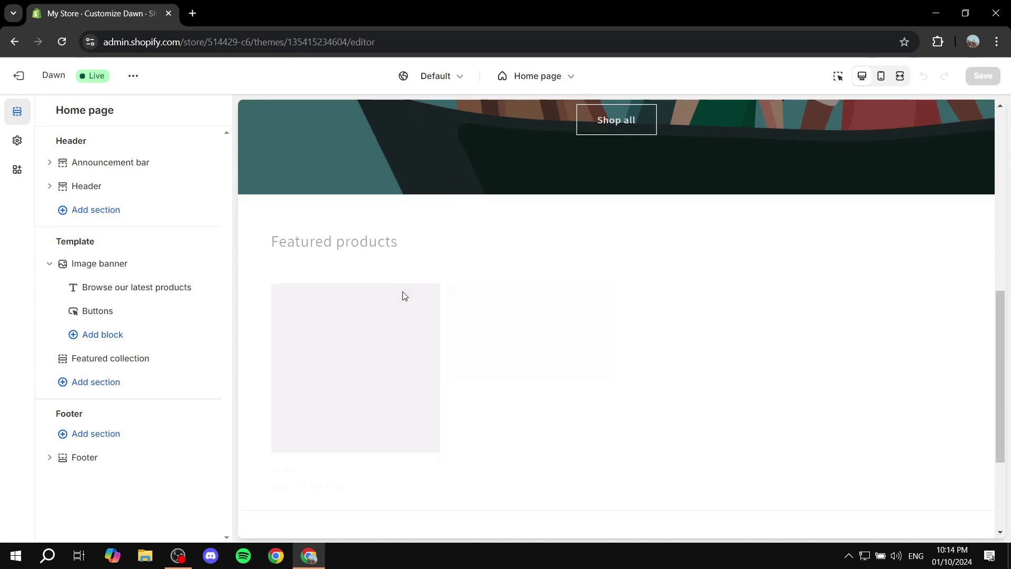
left_click(338, 347)
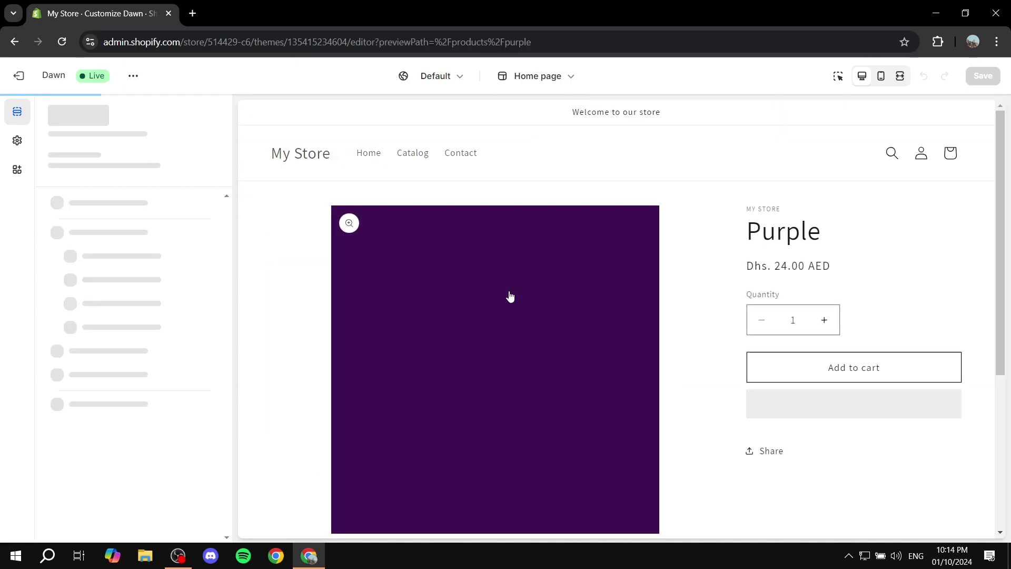
Add a Collapsible row block to the Product information section, below Share.
scroll(594, 320, "down", 2)
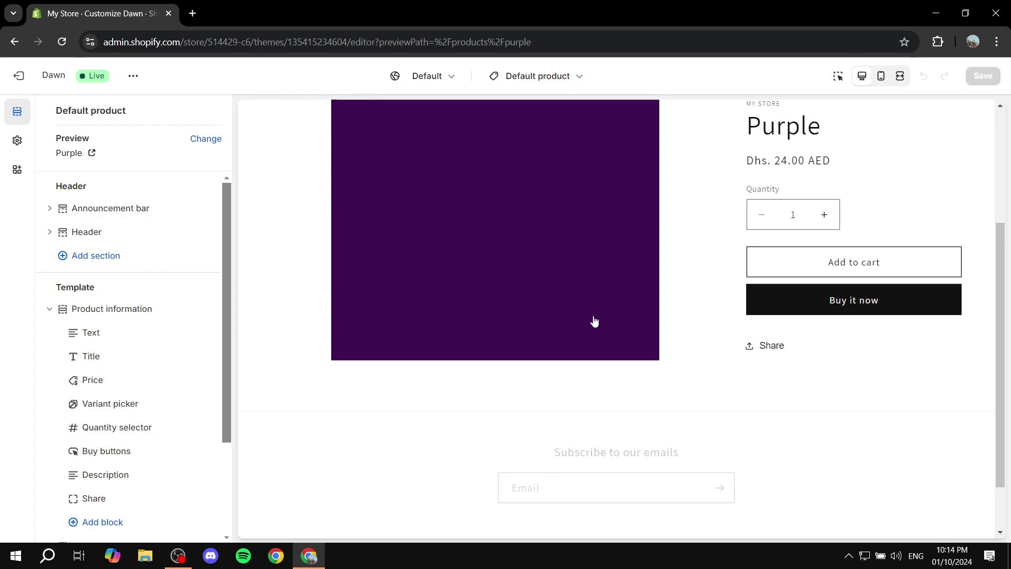
scroll(134, 486, "down", 2)
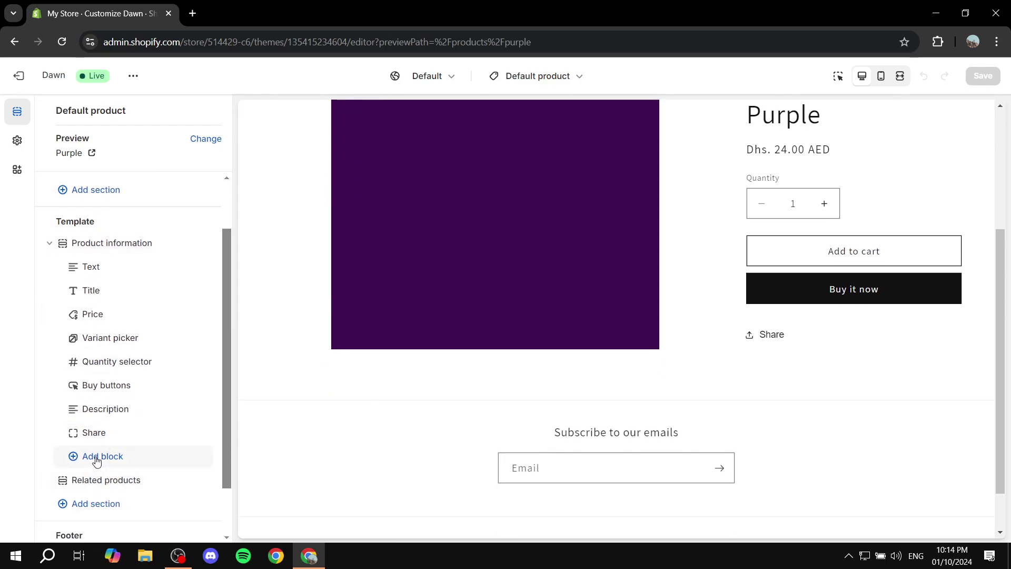
left_click(97, 461)
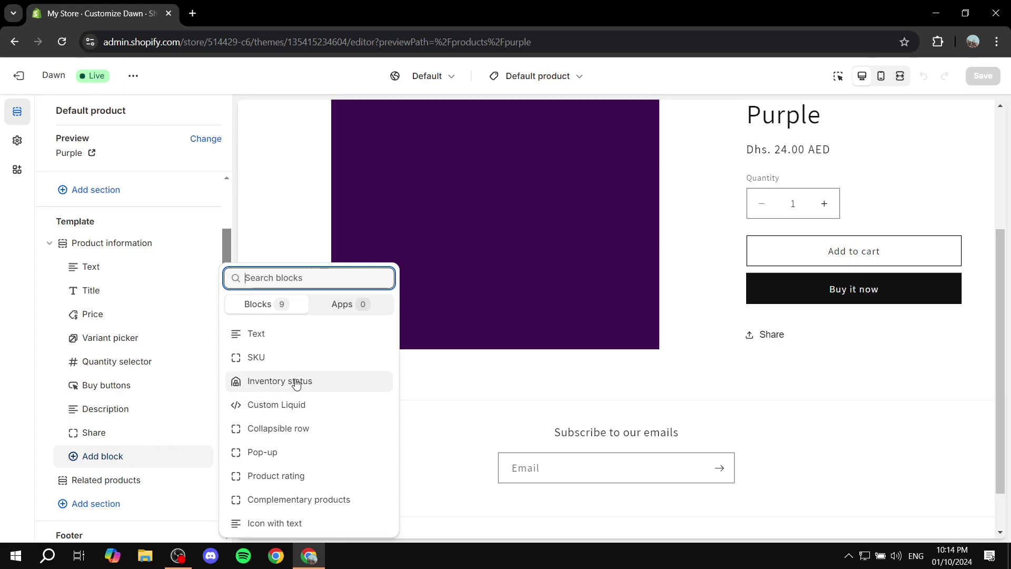
left_click(304, 430)
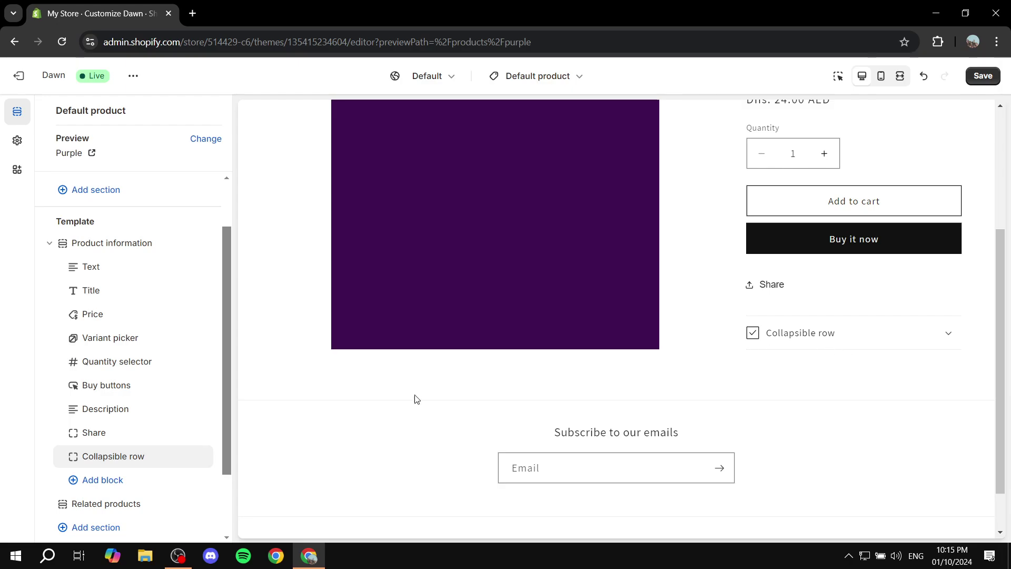
Set the Collapsible row's icon to Check mark, after briefly trying Carrot.
left_click(127, 465)
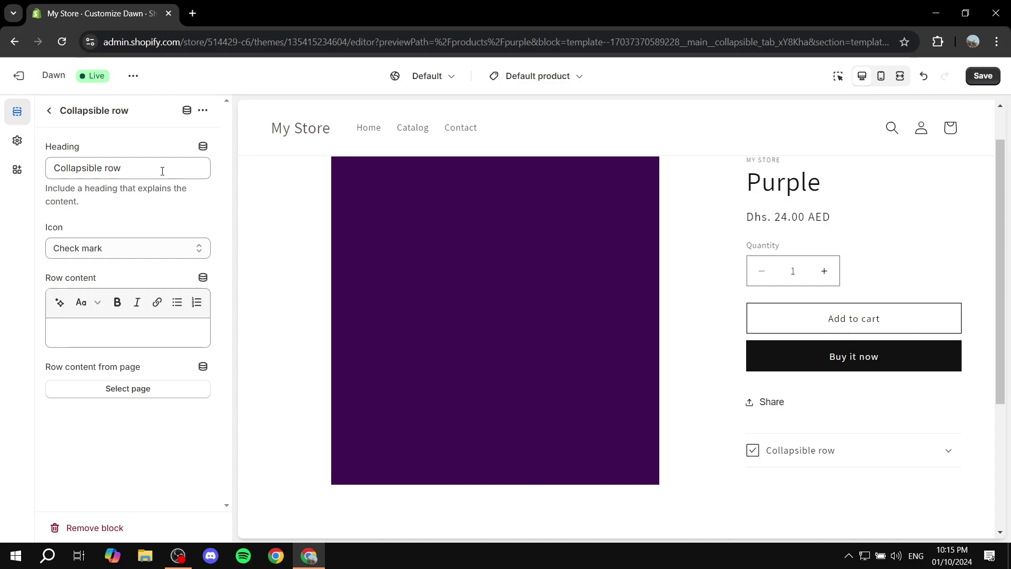
left_click(162, 171)
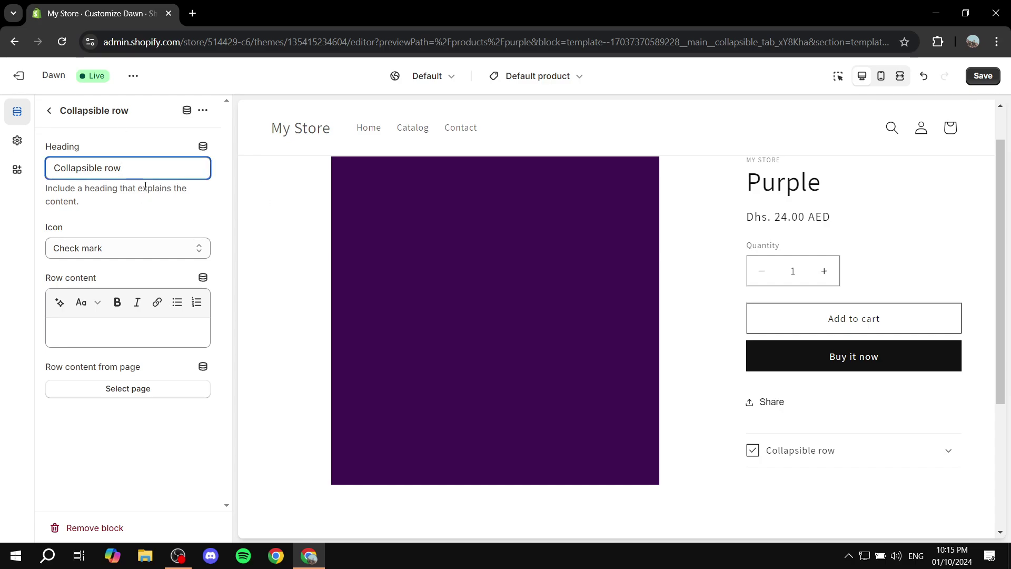
left_click(115, 253)
left_click(112, 346)
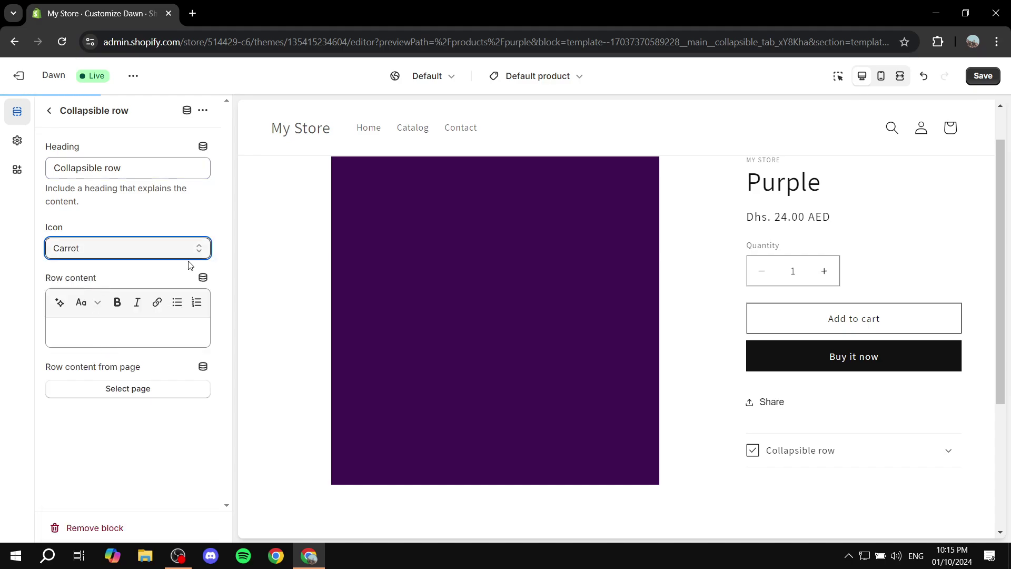
left_click(138, 254)
left_click(137, 377)
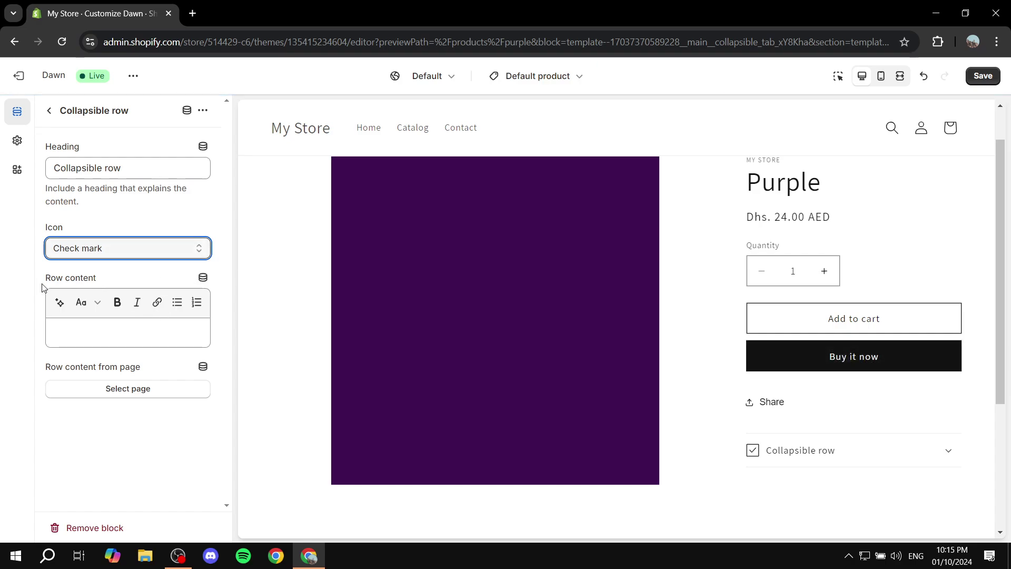
Look at the row content's dynamic sources without picking one, then save the theme.
left_click(208, 279)
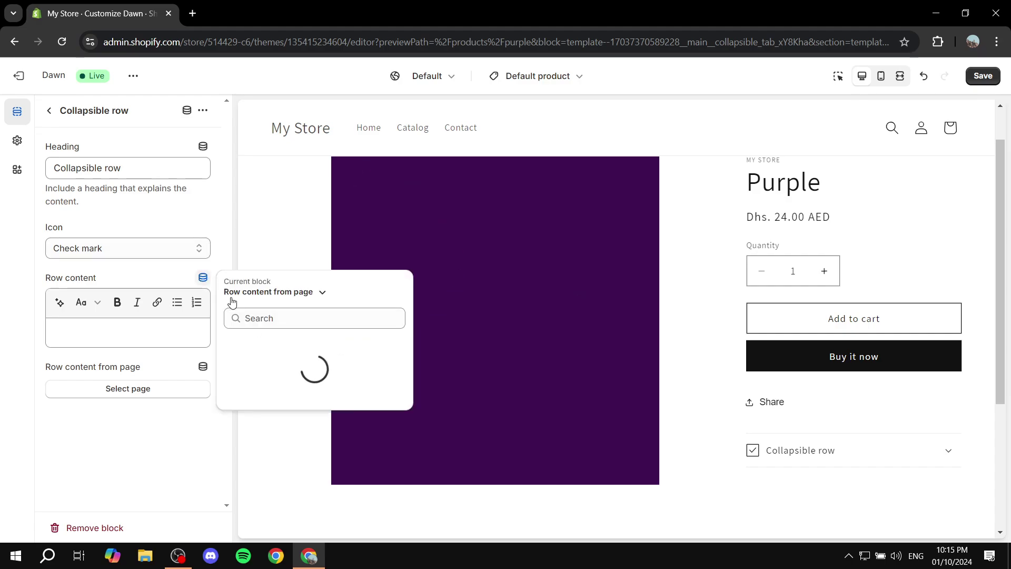
left_click(287, 414)
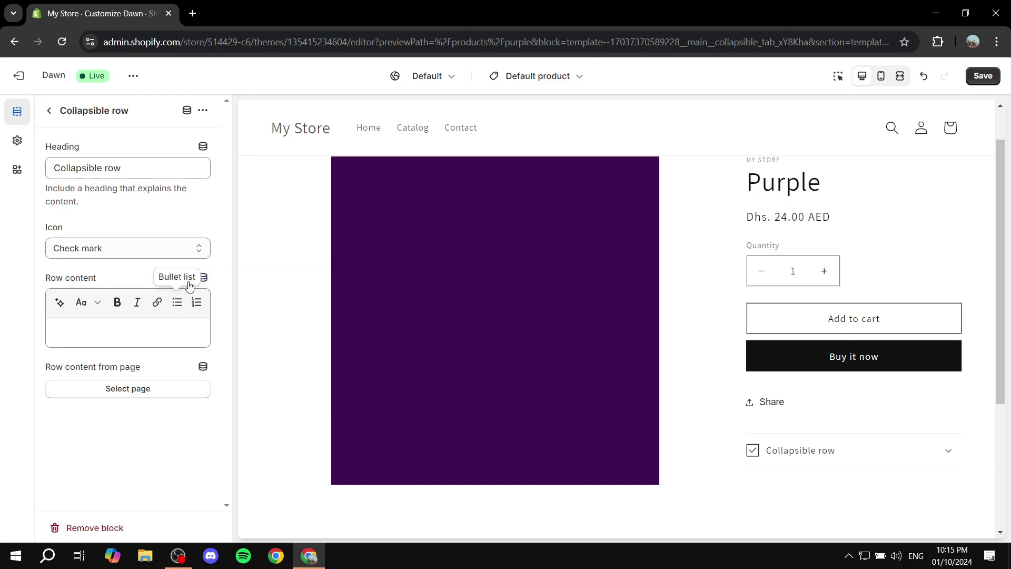
left_click(991, 79)
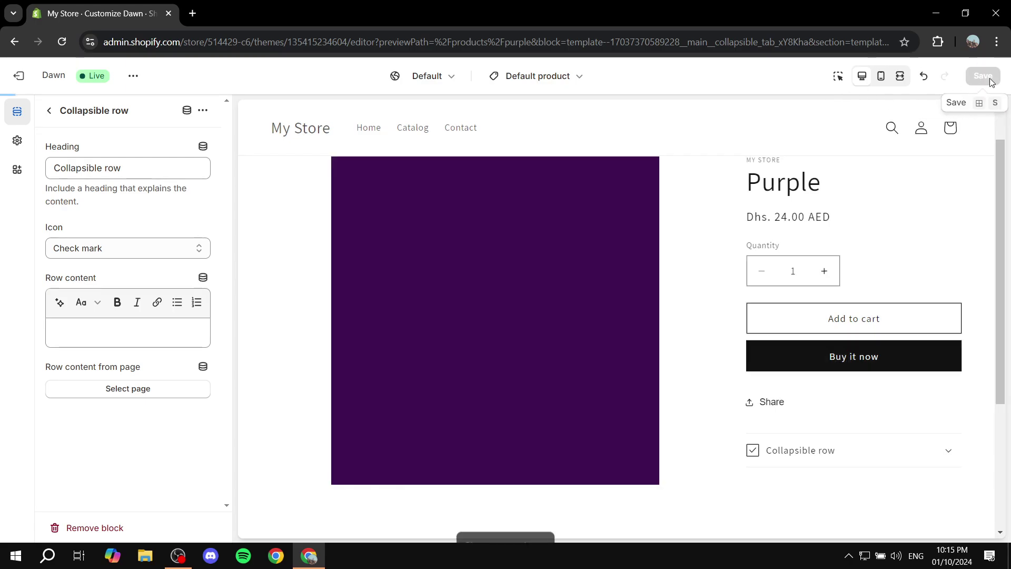
Leave the theme editor and go to Settings > Custom data > Products metafield definitions.
left_click(15, 77)
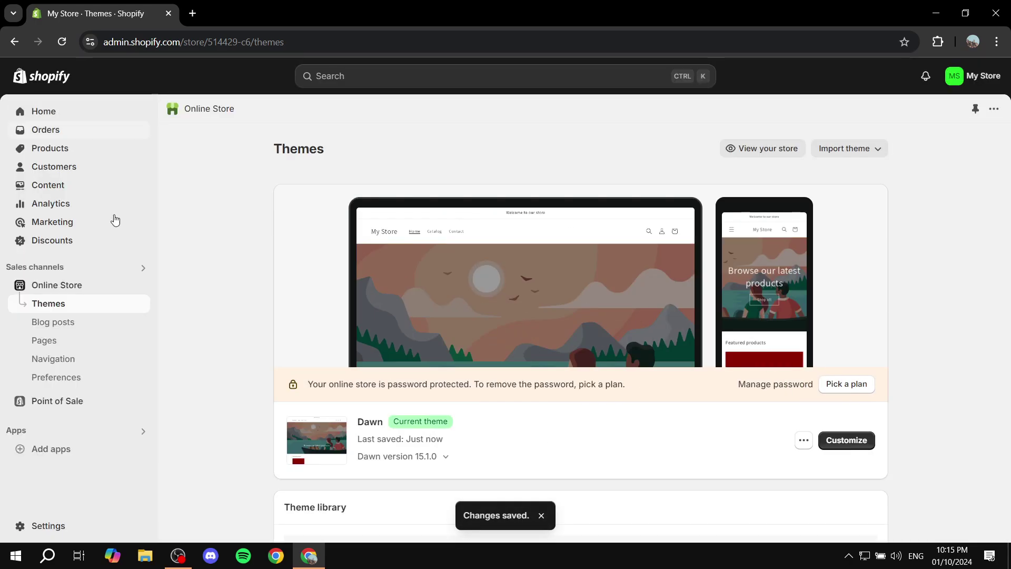
left_click(38, 526)
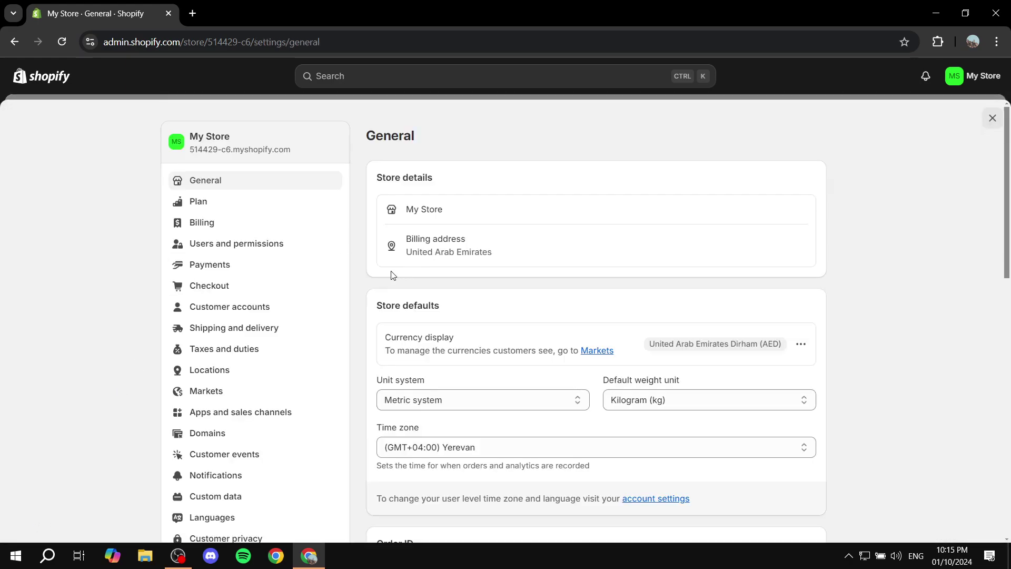
scroll(255, 293, "down", 2)
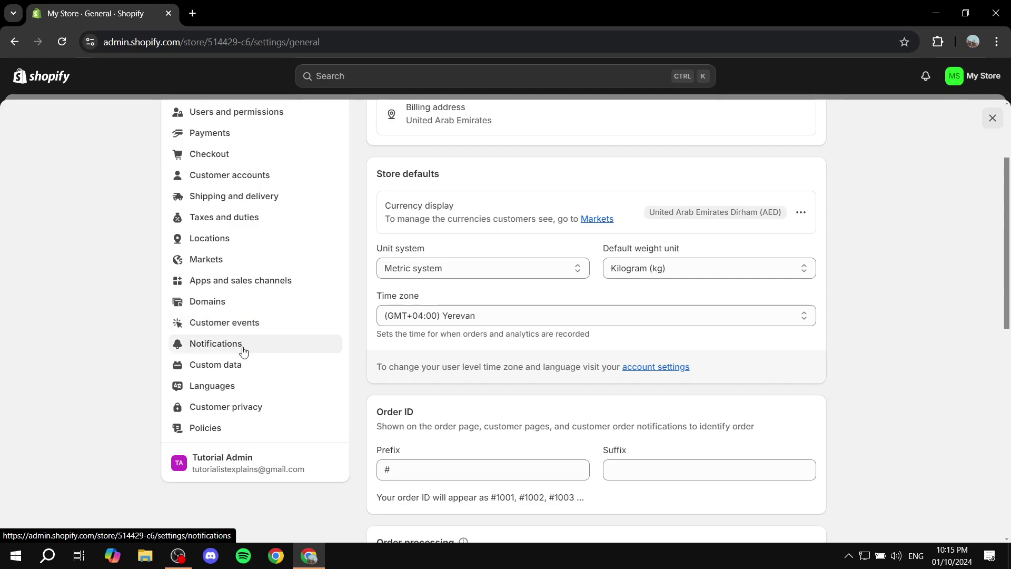
scroll(244, 350, "up", 1)
scroll(261, 179, "up", 1)
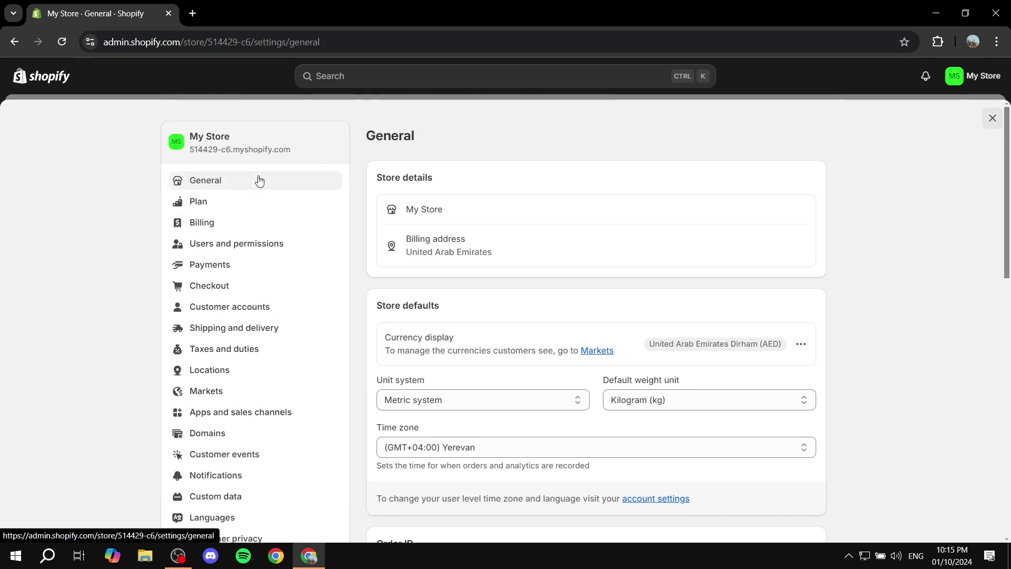
scroll(259, 180, "down", 1)
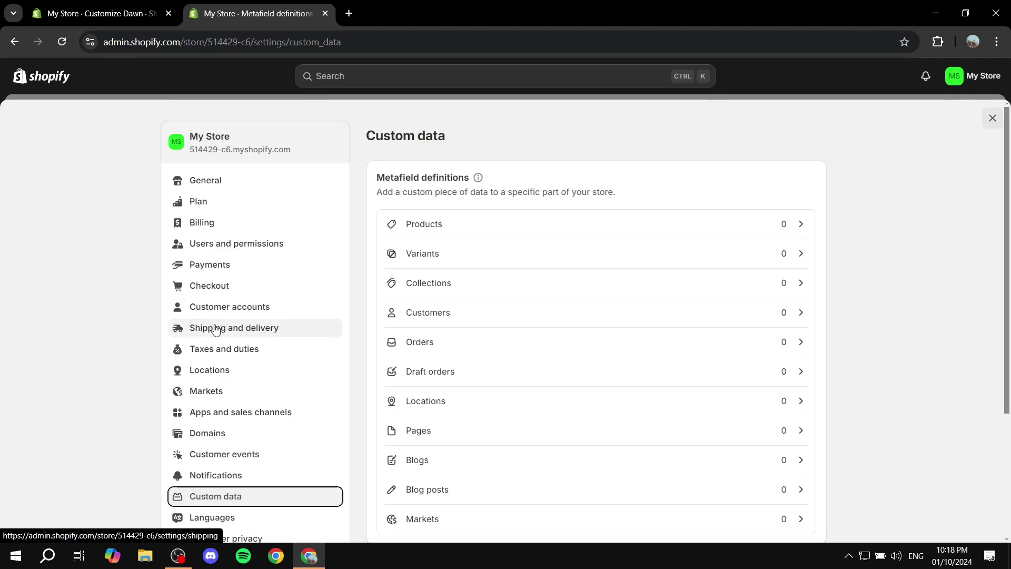
scroll(216, 331, "down", 3)
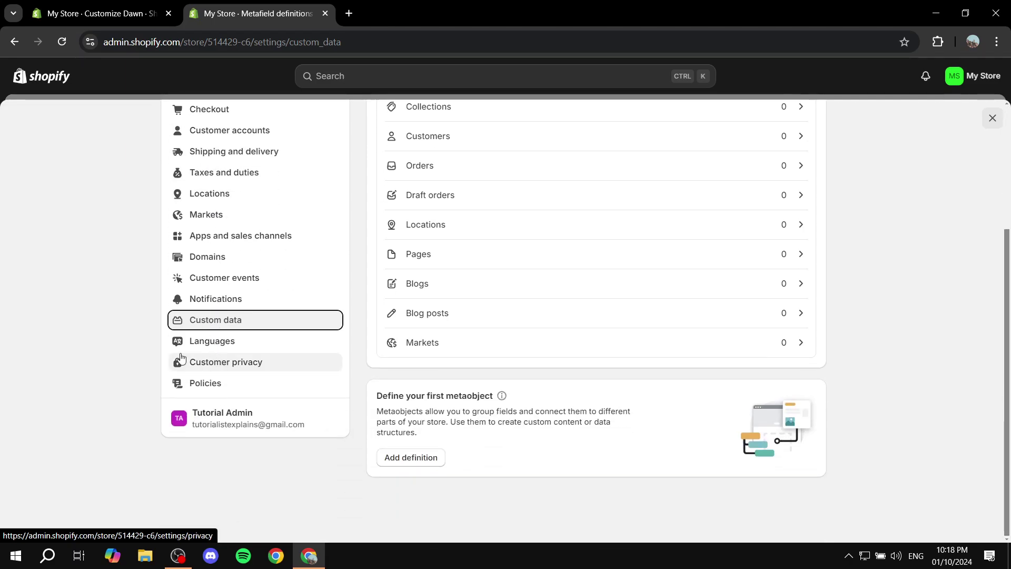
left_click(107, 318)
scroll(223, 324, "up", 3)
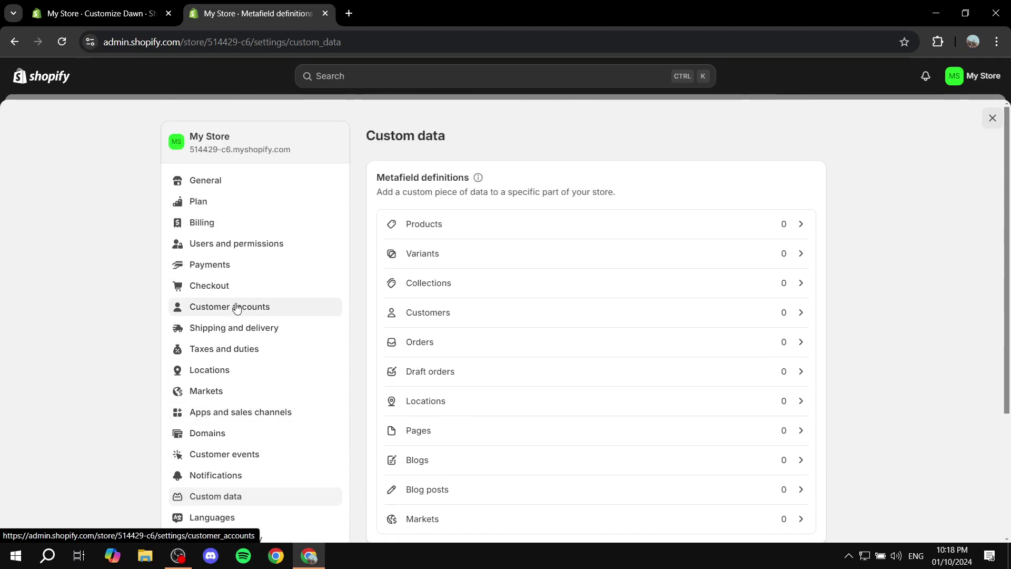
Start a new product metafield definition named Test, with description Test.
left_click(555, 227)
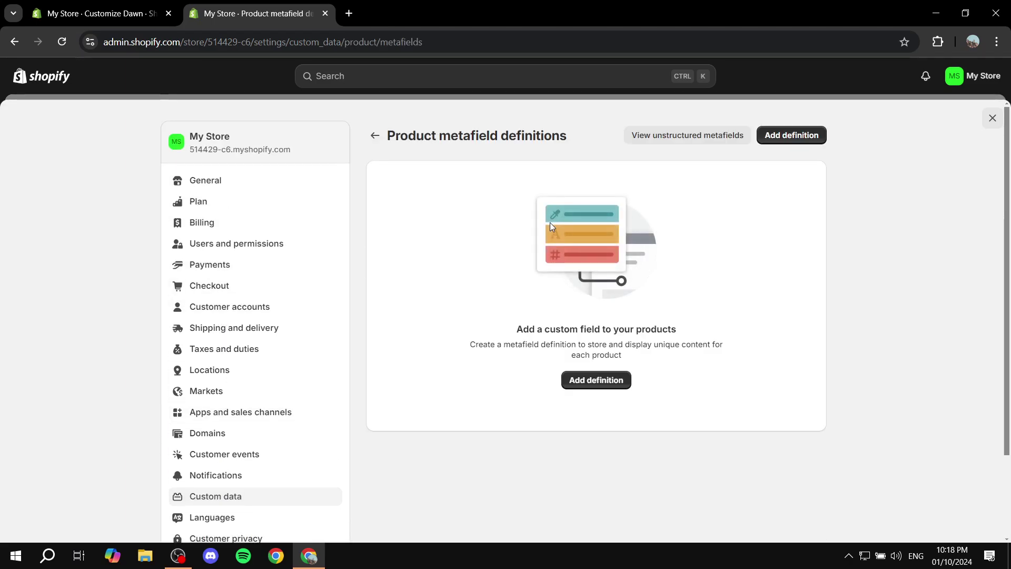
left_click(597, 381)
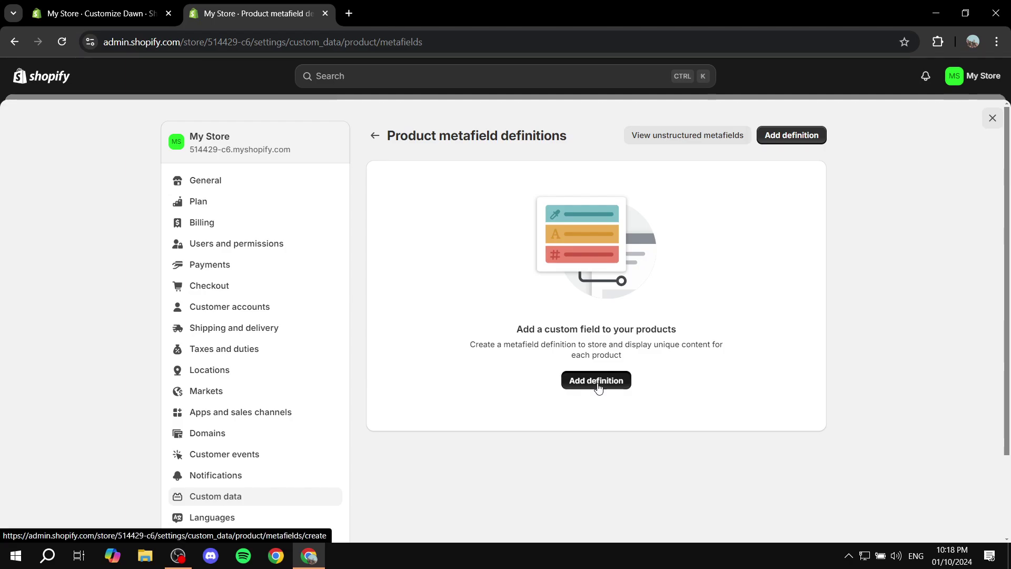
left_click(473, 198)
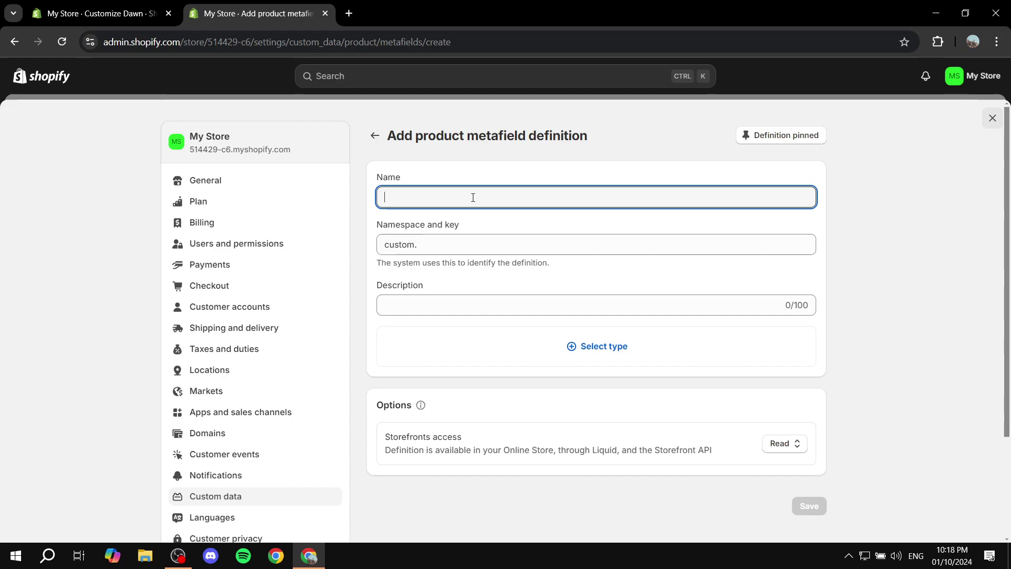
type("Te")
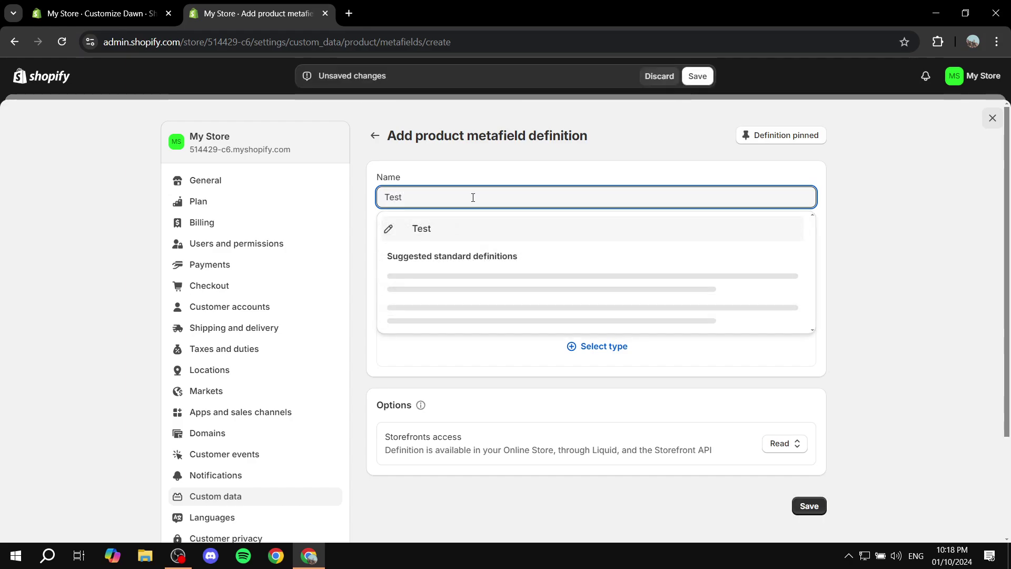
type("st")
left_click(421, 227)
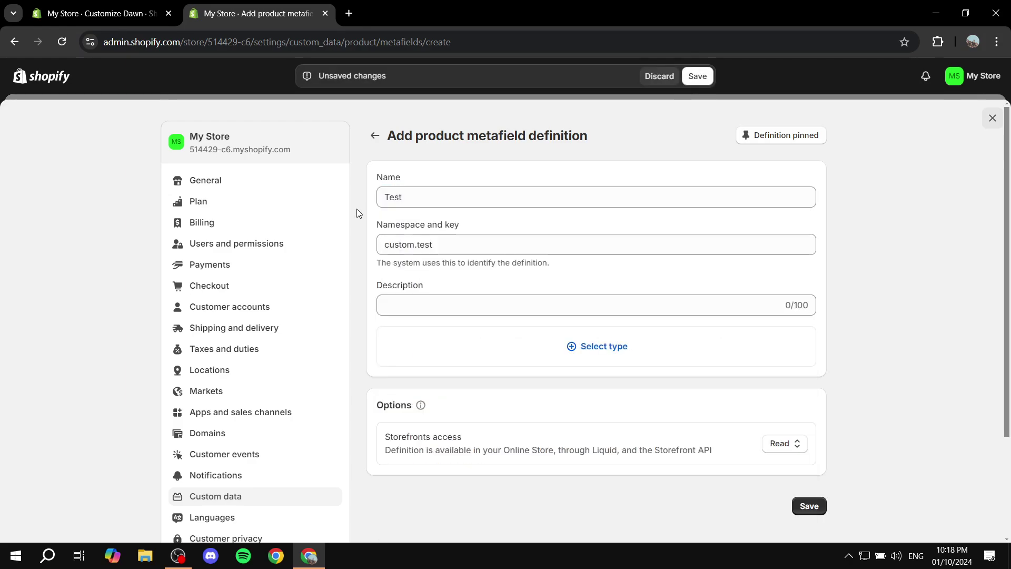
left_click(455, 308)
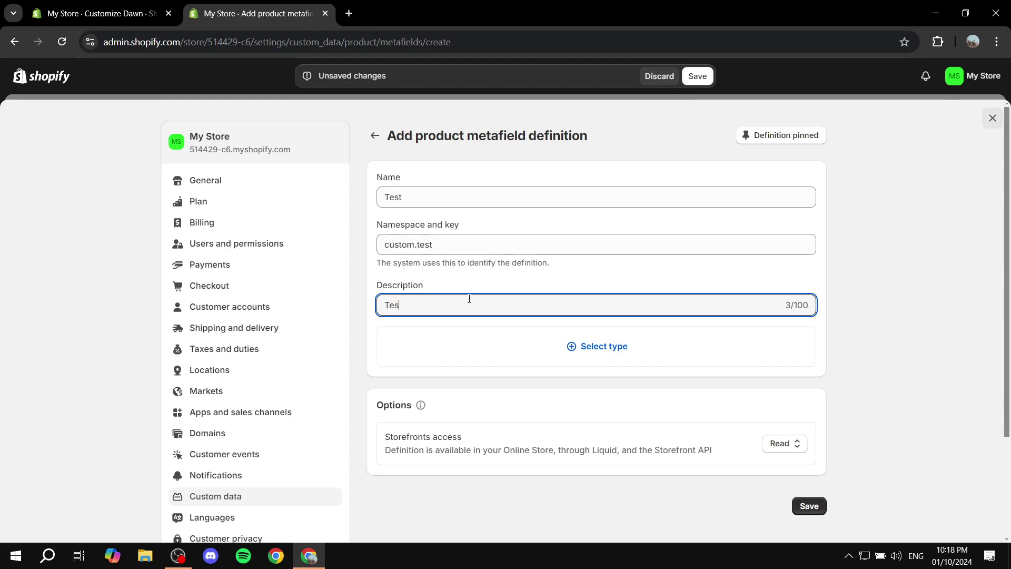
Make the Test definition a Multi-line text type and close Settings.
left_click(553, 353)
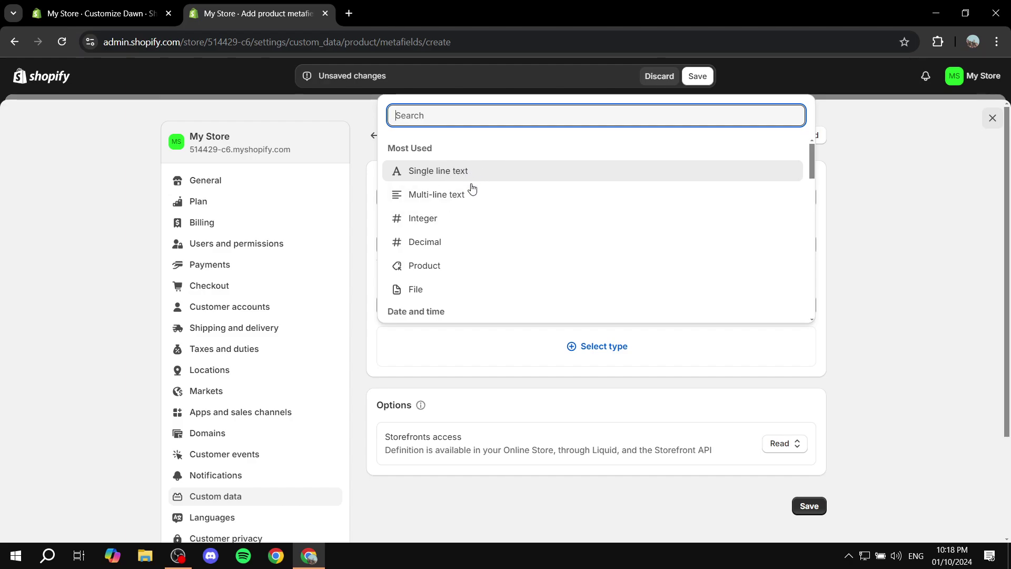
left_click(433, 196)
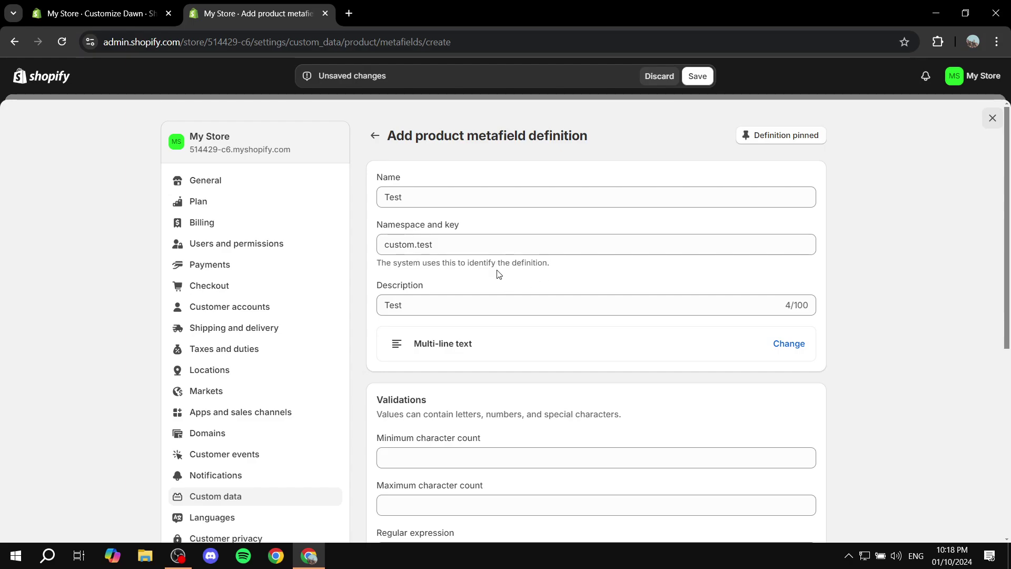
scroll(511, 290, "down", 3)
scroll(523, 311, "down", 4)
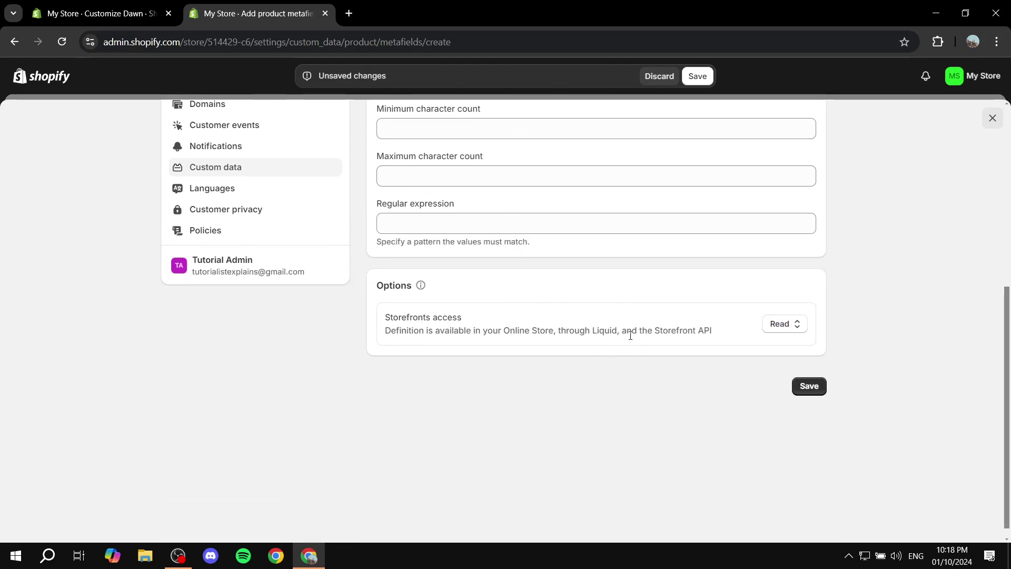
scroll(630, 335, "up", 6)
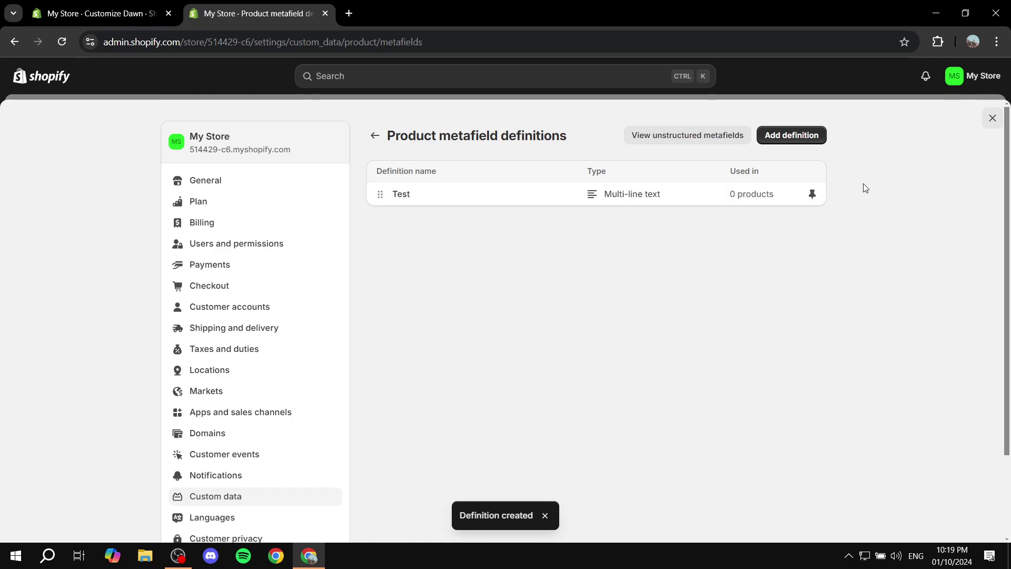
left_click(992, 121)
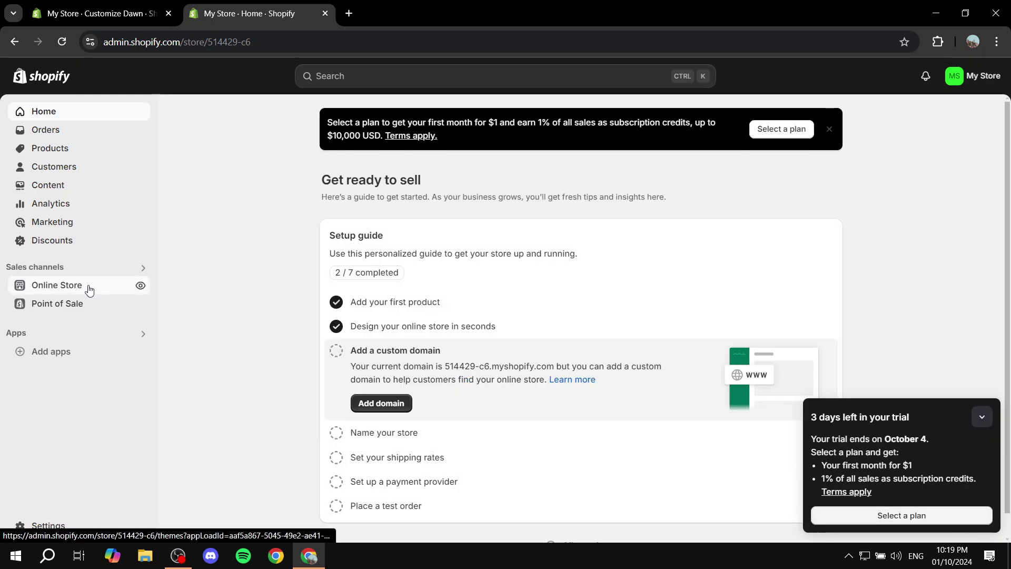
Reopen Dawn's editor on the Purple product template and expand its collapsible row in the preview.
left_click(88, 290)
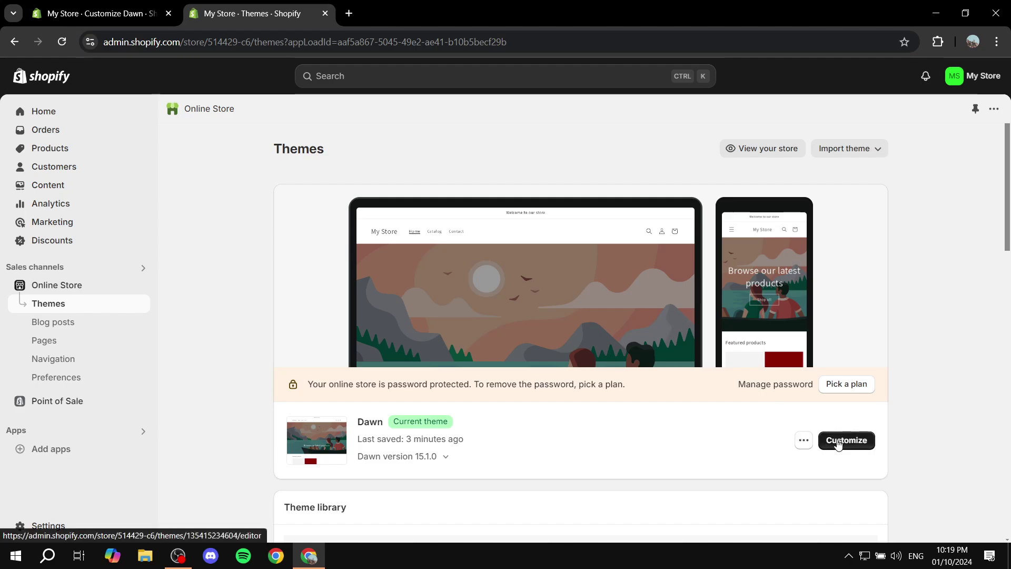
left_click(839, 442)
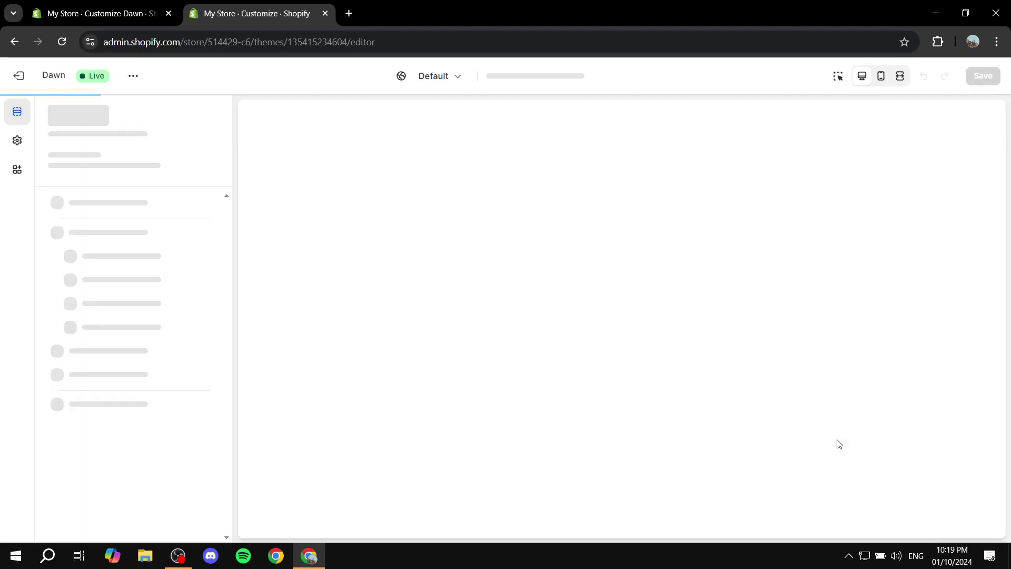
scroll(686, 405, "down", 4)
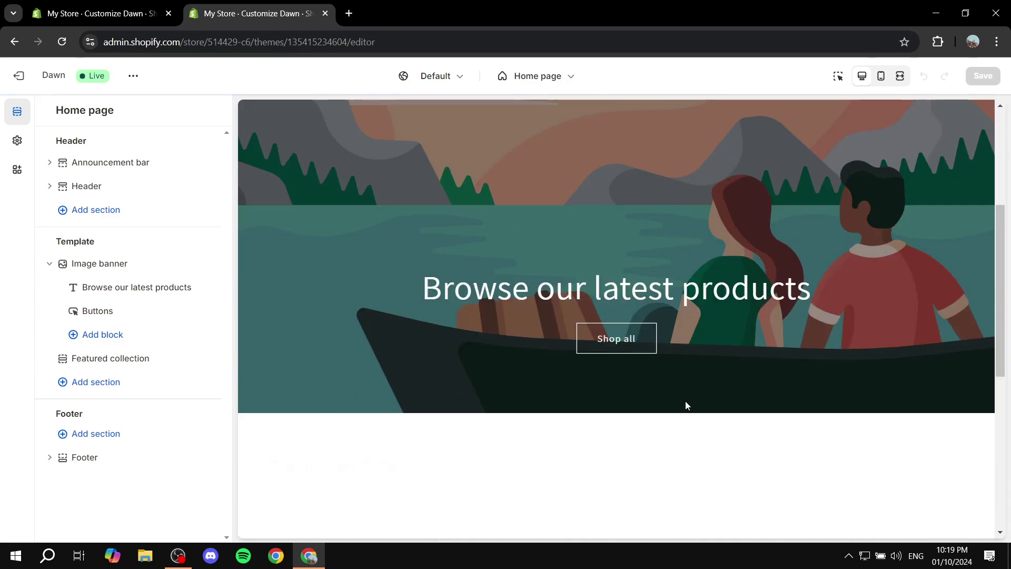
scroll(686, 405, "down", 3)
left_click(344, 400)
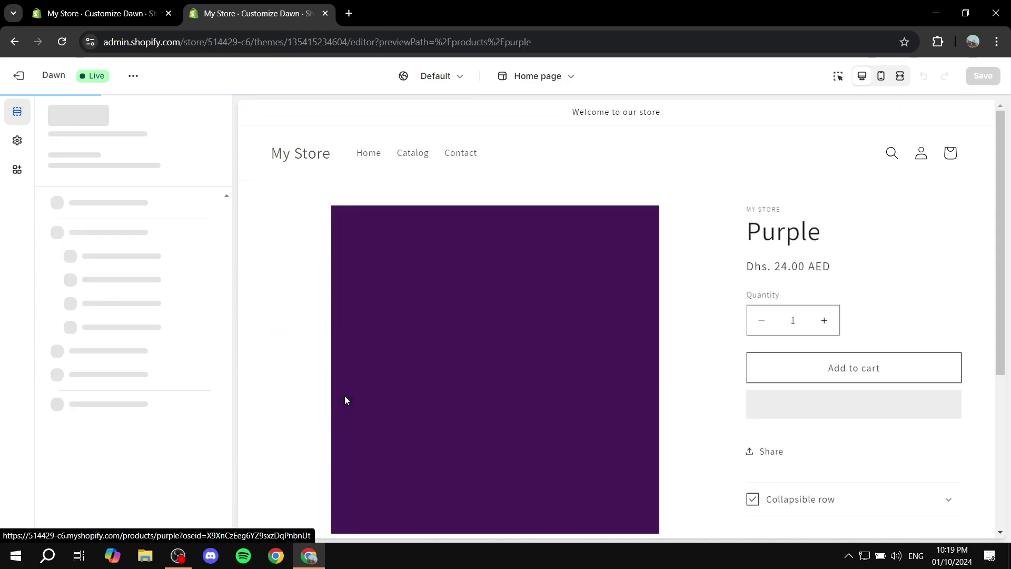
scroll(538, 353, "down", 3)
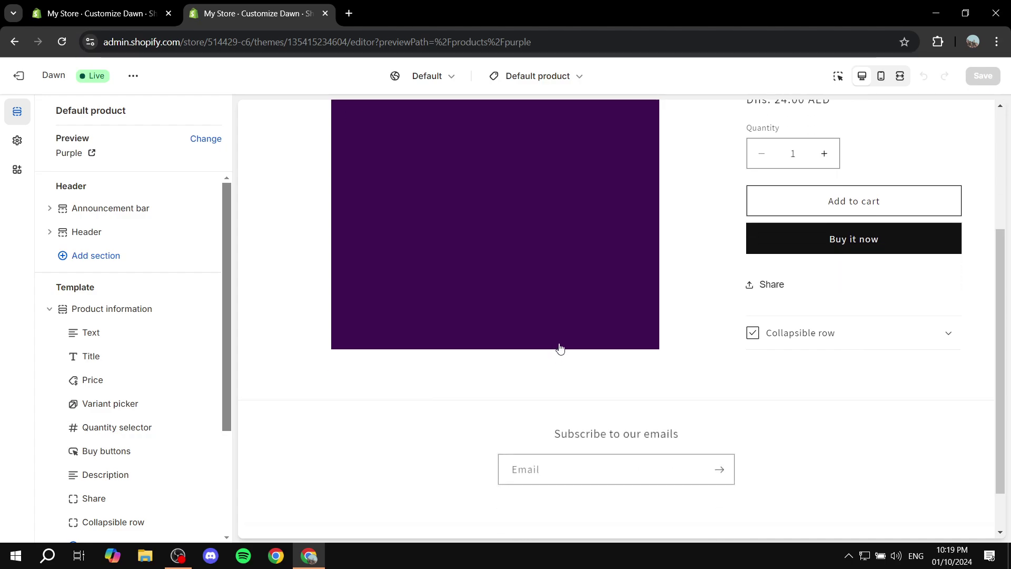
left_click(848, 340)
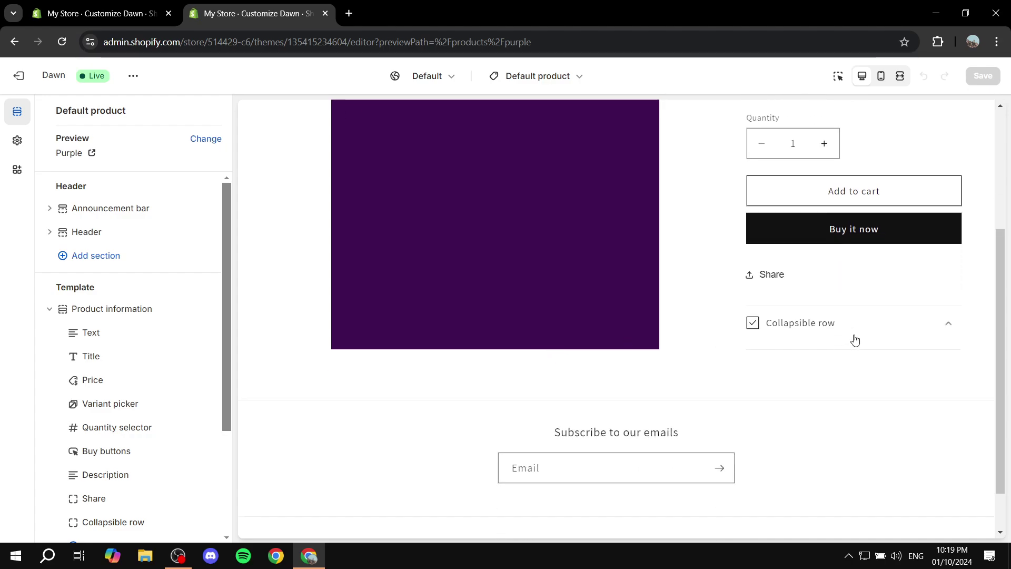
scroll(429, 214, "up", 5)
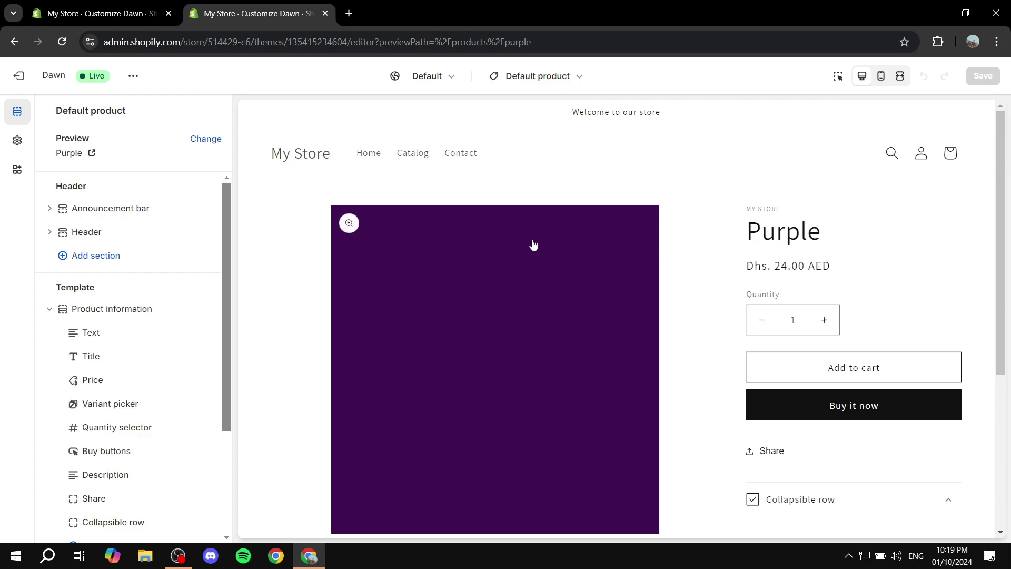
scroll(151, 379, "down", 3)
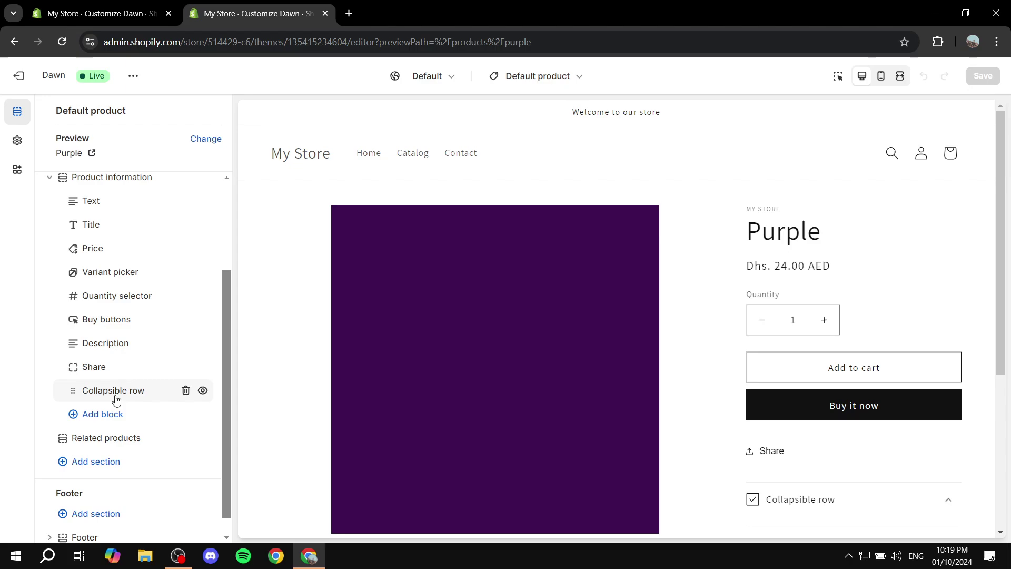
Connect the Collapsible row's Row content to the Product > Test metafield source, then save.
left_click(96, 392)
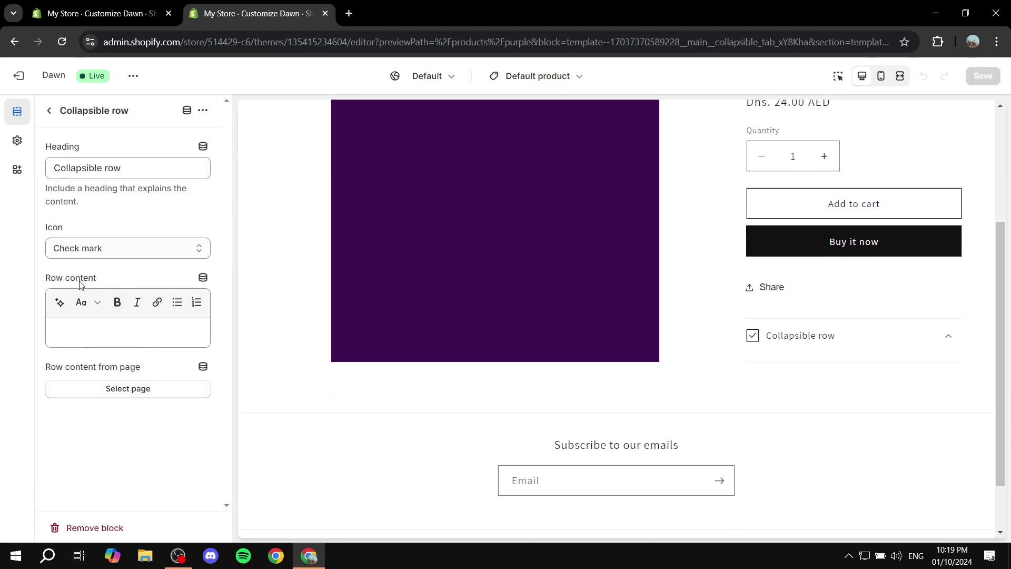
left_click(202, 281)
left_click(202, 281)
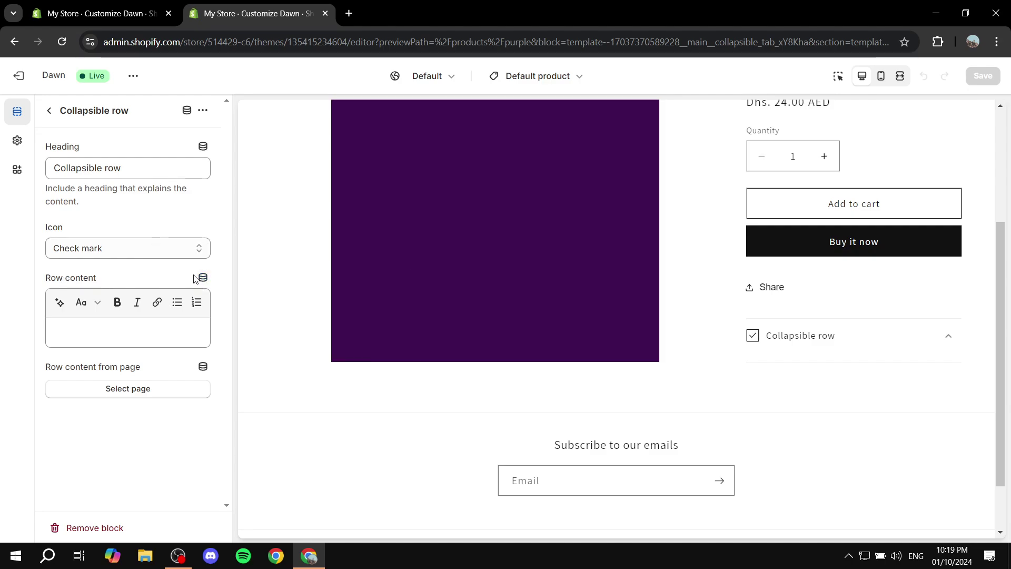
left_click(202, 281)
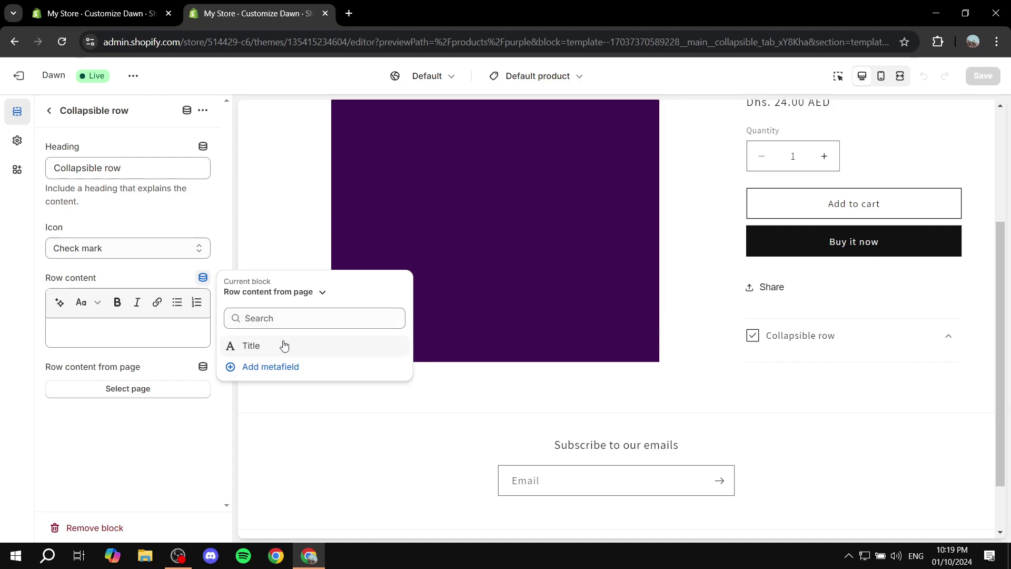
left_click(259, 292)
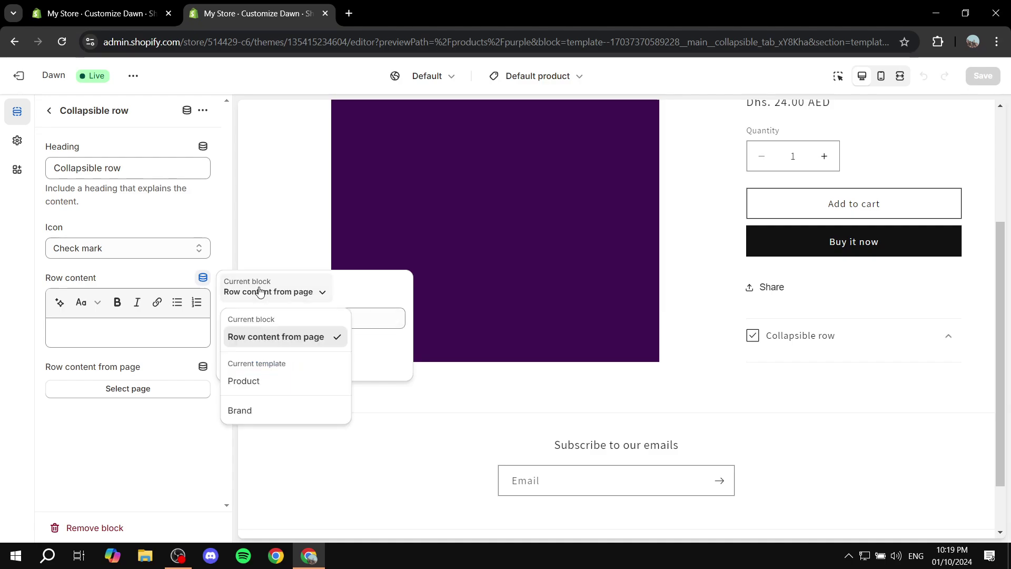
left_click(258, 385)
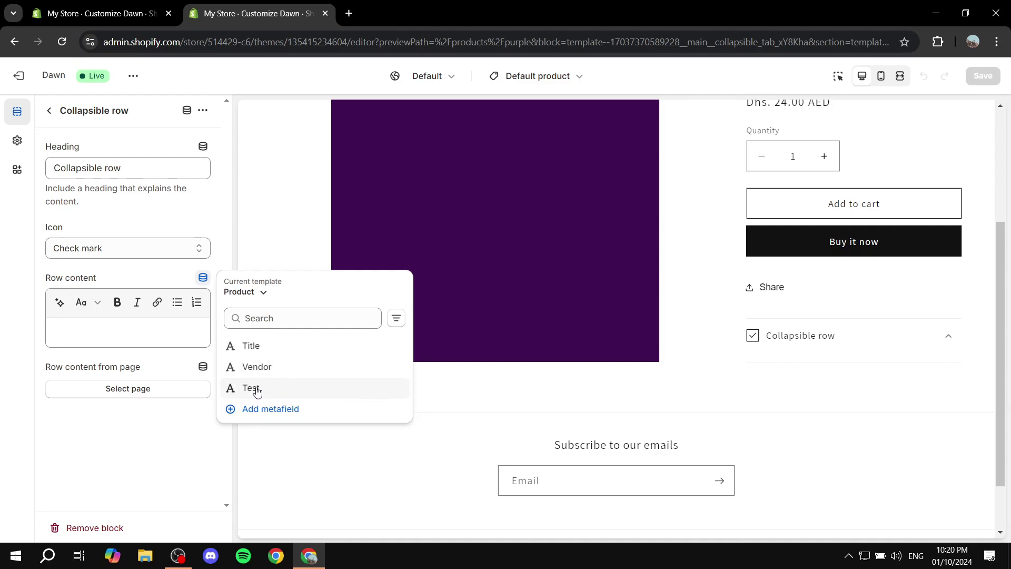
left_click(256, 390)
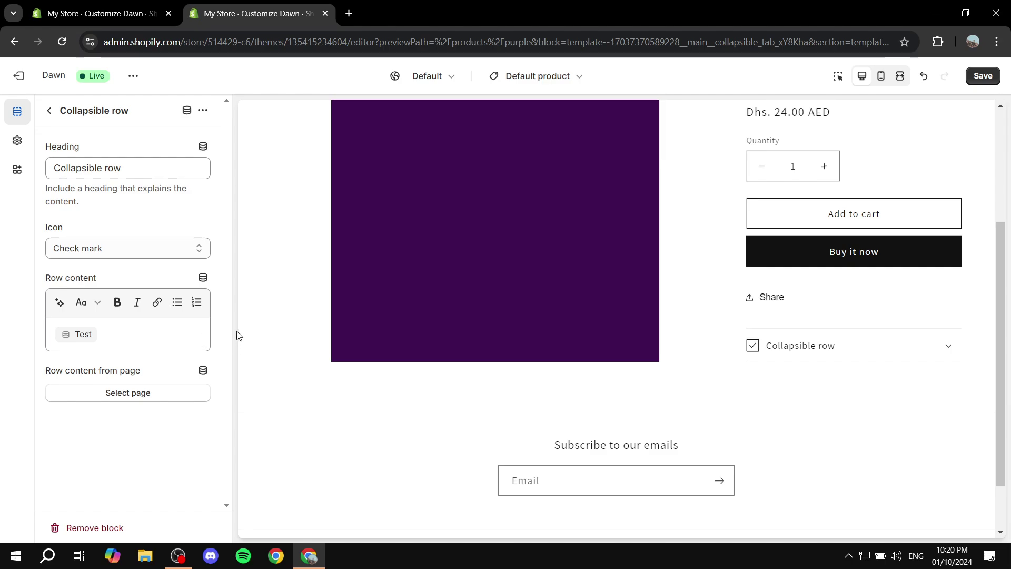
left_click(983, 75)
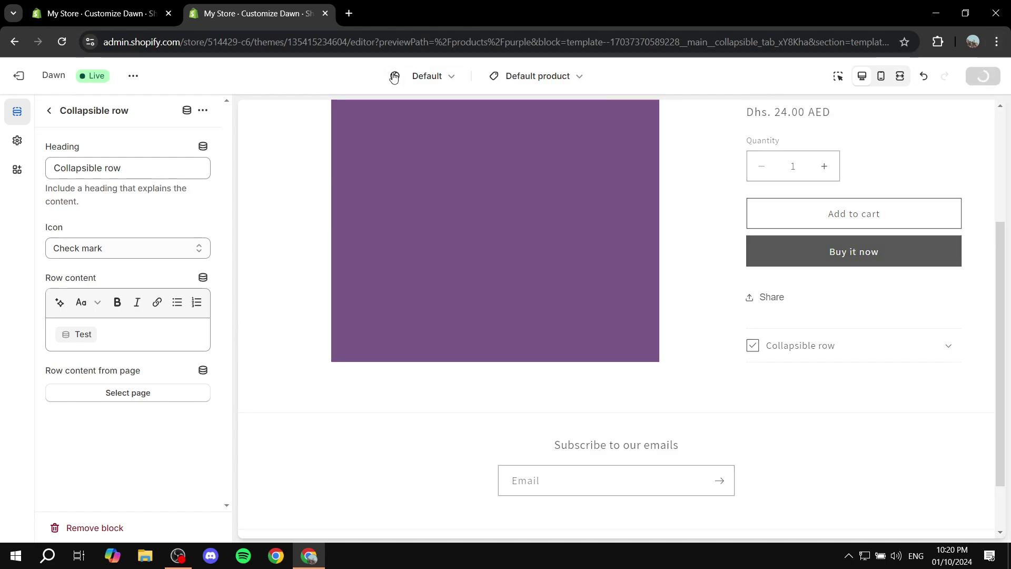
Close the duplicate editor tab, exit the editor, and open the Purple product.
left_click(325, 17)
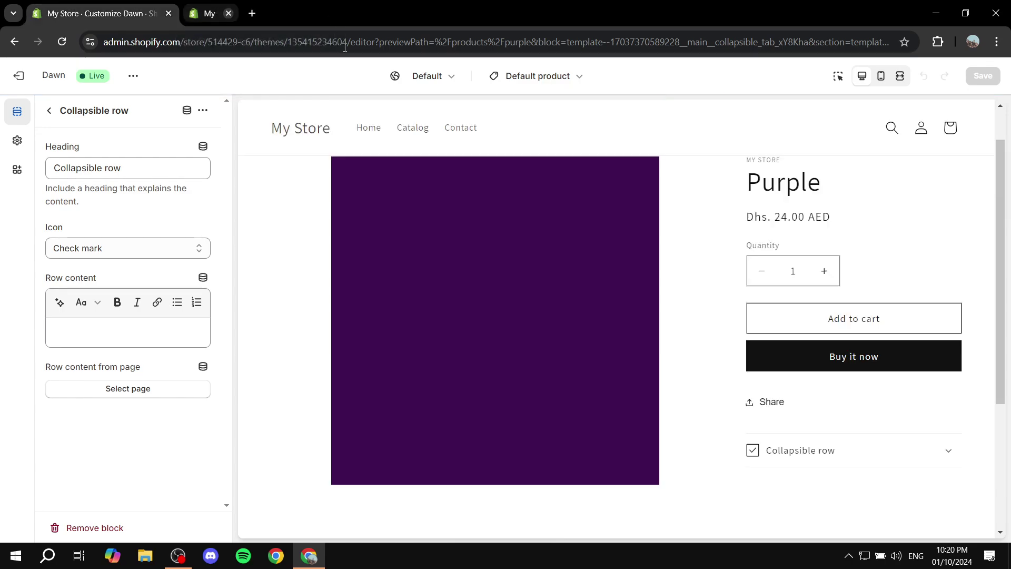
left_click(25, 77)
left_click(59, 150)
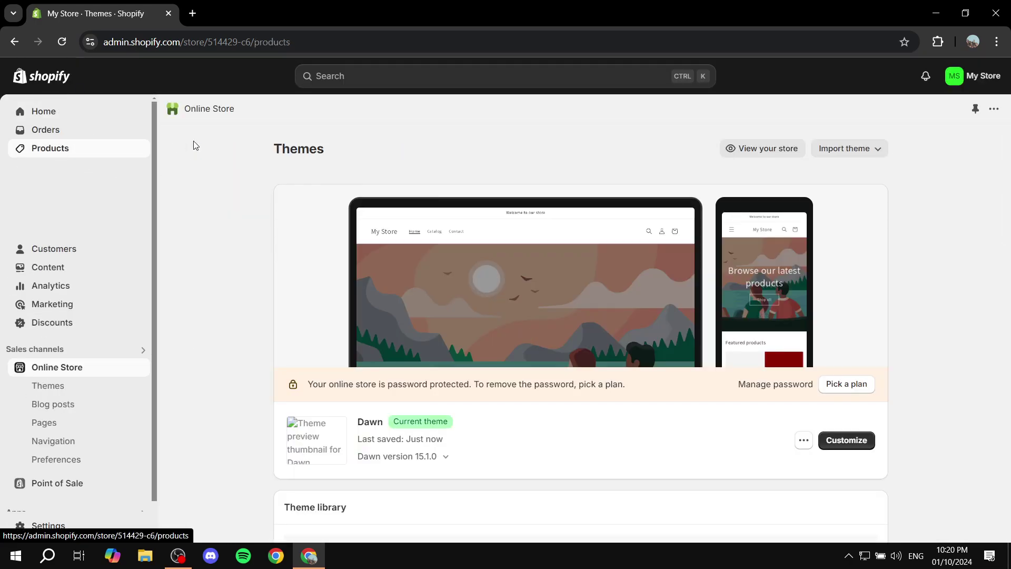
left_click(257, 216)
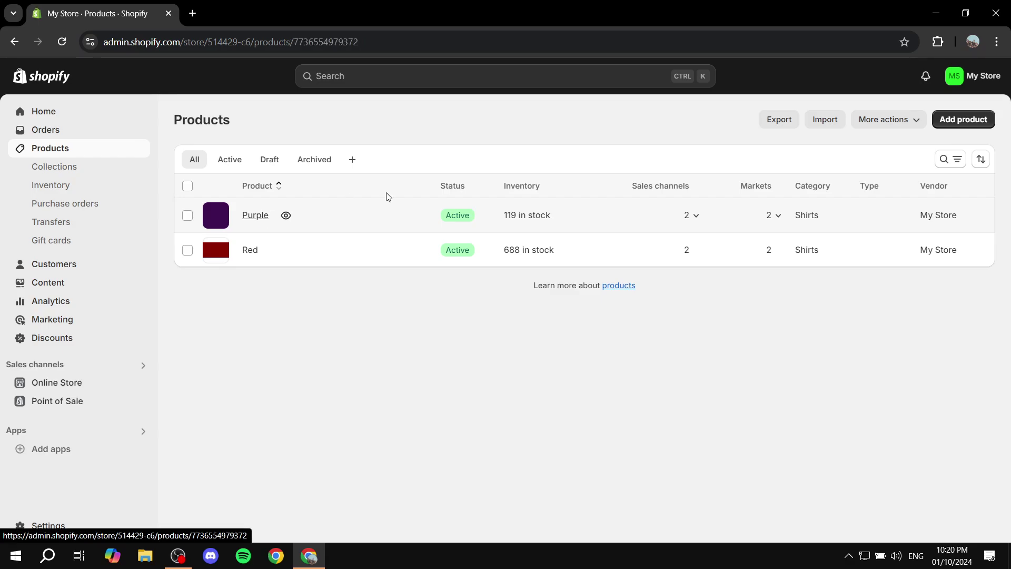
scroll(564, 266, "down", 5)
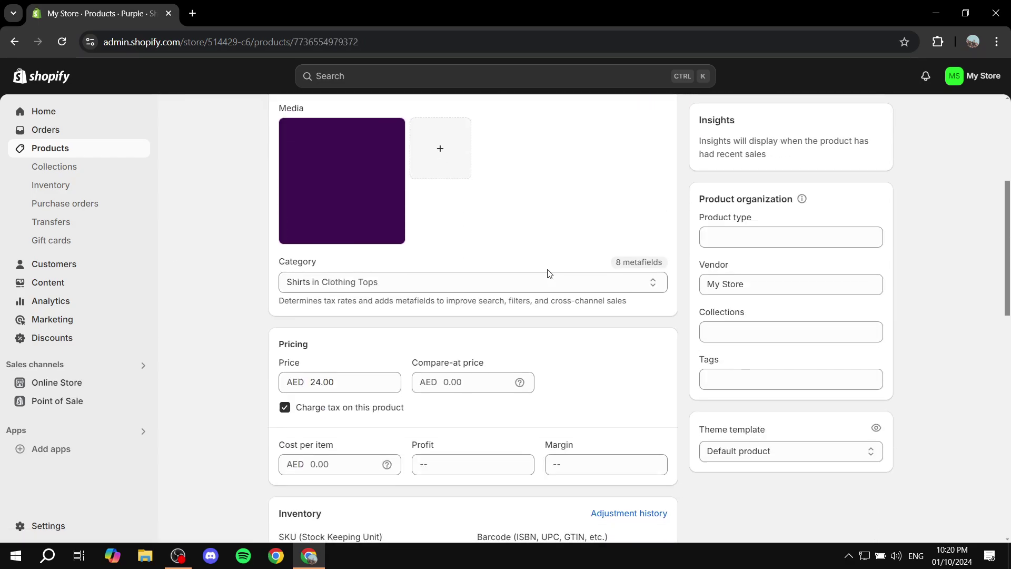
scroll(549, 244, "down", 5)
scroll(543, 248, "down", 8)
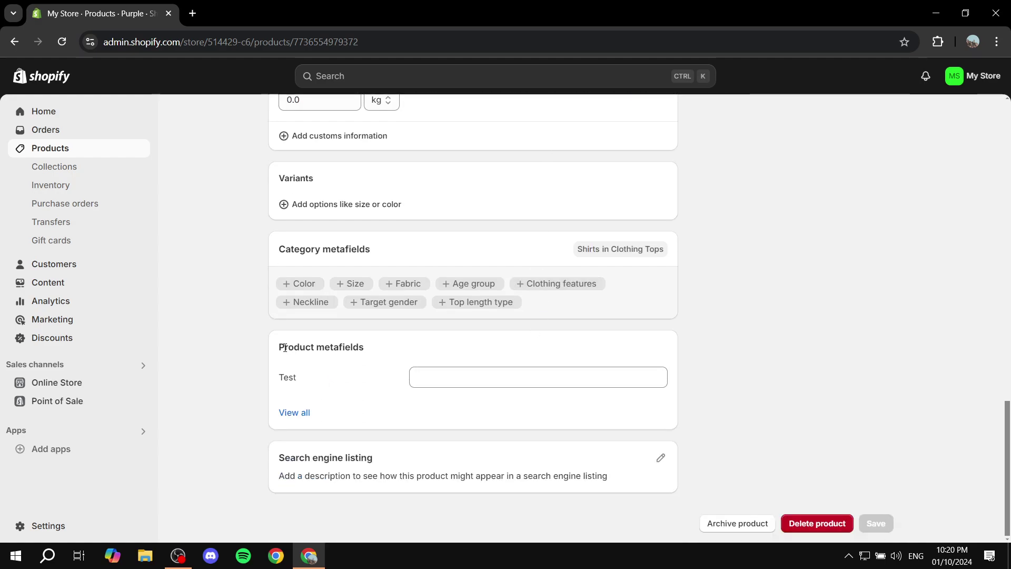
Enter 'More testing', 'Add more text', 'In here' on three lines in the Test metafield and save.
left_click(419, 374)
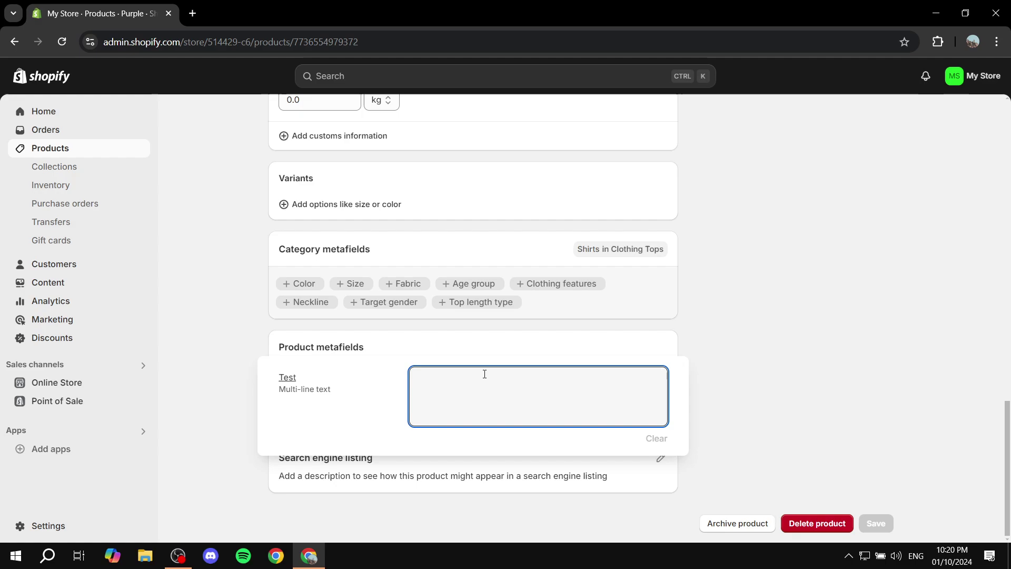
type("More te")
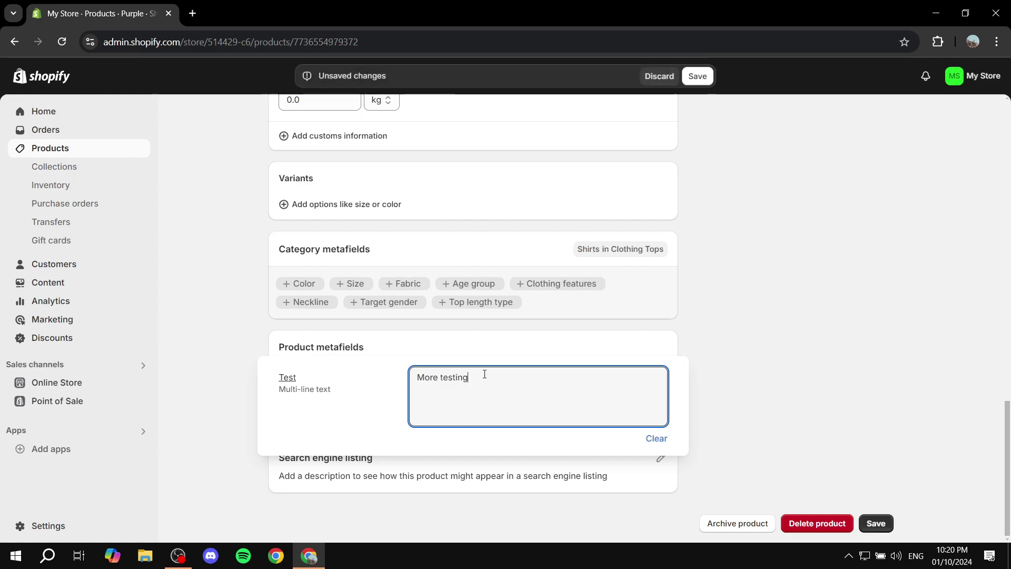
type("sting")
key("Return")
type("Add more te")
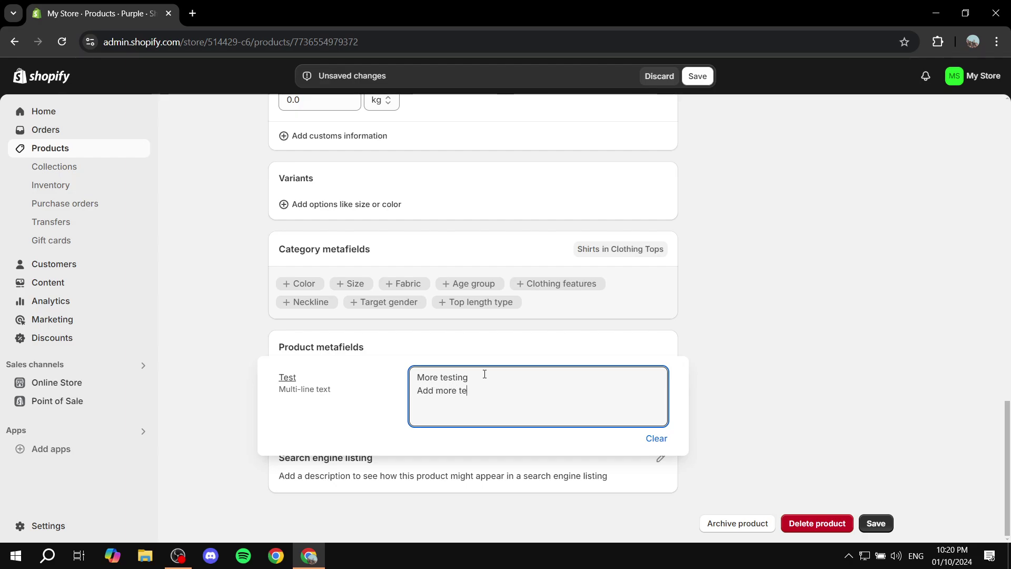
type("xt")
key("Return")
type("In here")
left_click(876, 522)
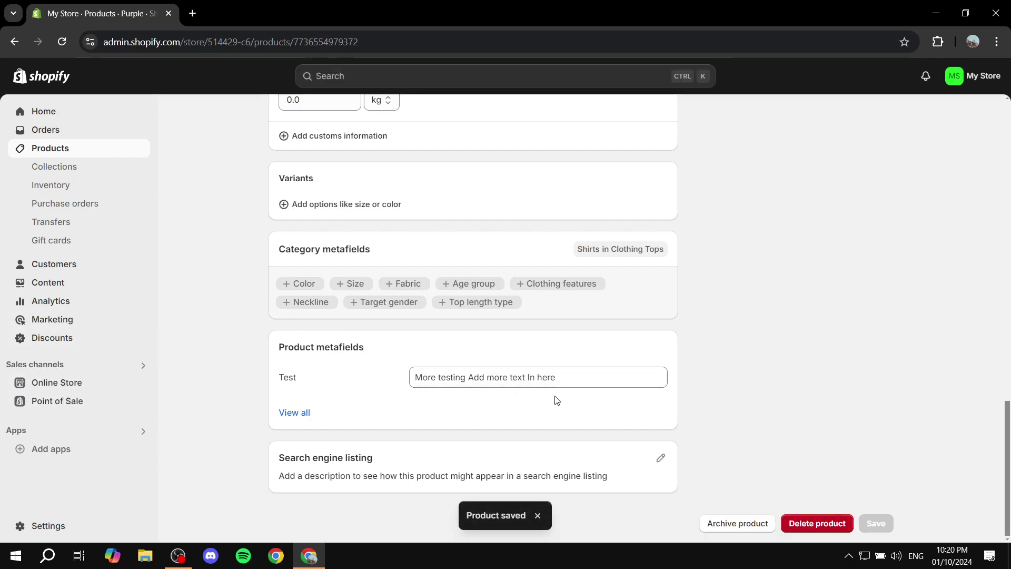
scroll(555, 400, "up", 14)
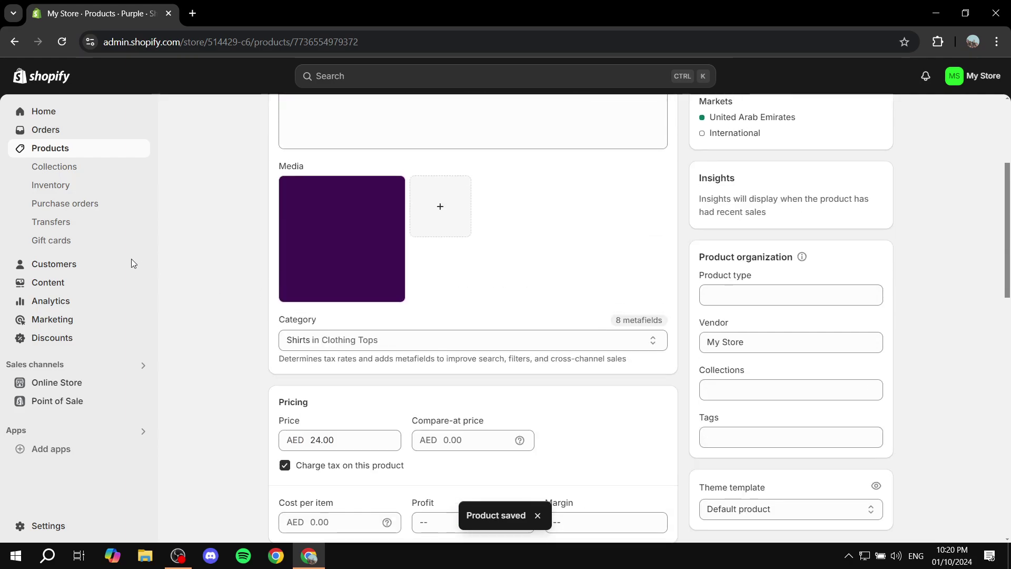
Go through Products to the Online Store and open the Purple product on the storefront.
left_click(50, 150)
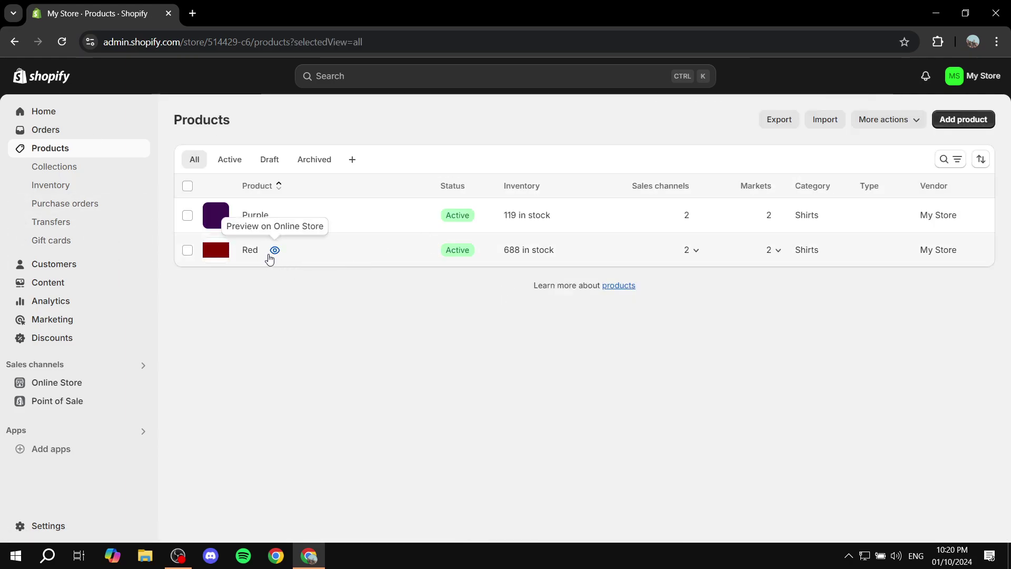
left_click(65, 383)
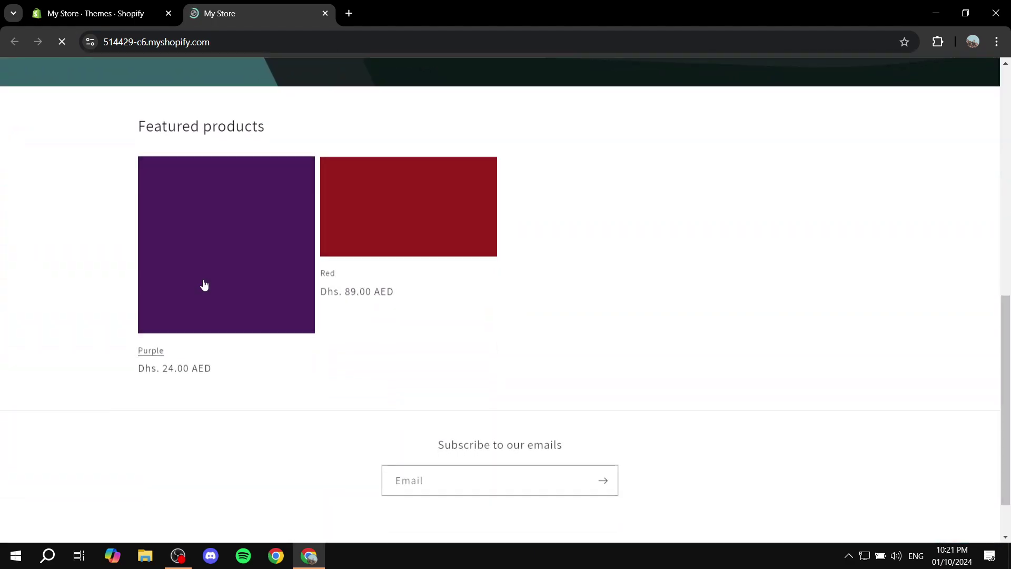
left_click(204, 221)
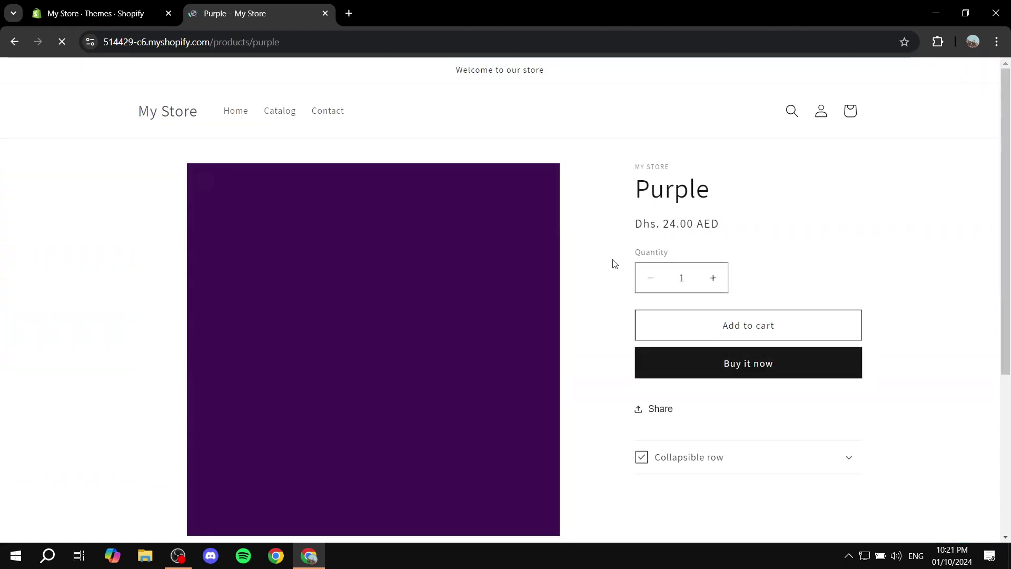
Expand the Collapsible row to reveal the three Test lines and highlight them.
scroll(621, 252, "down", 3)
left_click(793, 333)
scroll(794, 336, "down", 1)
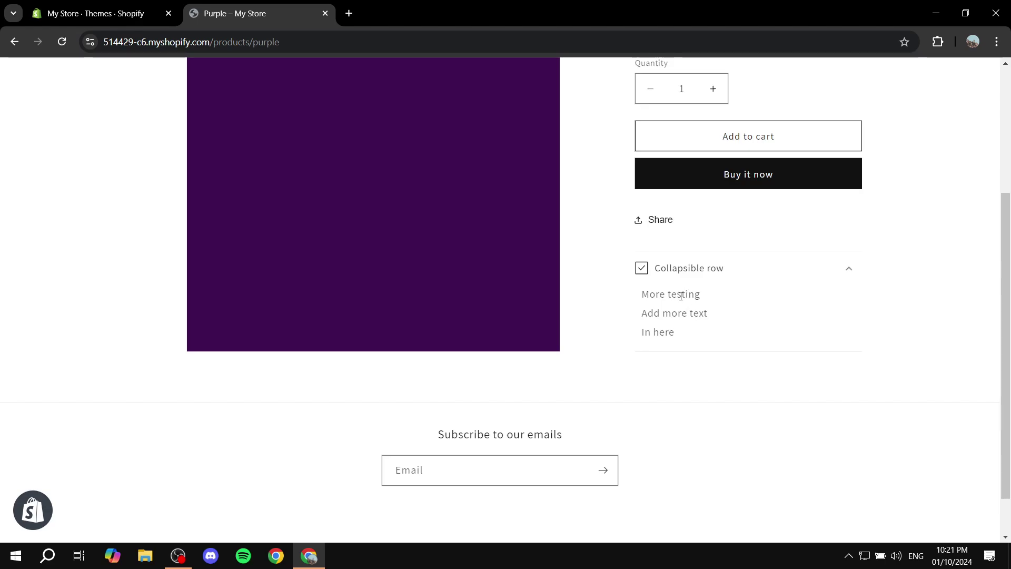
left_click_drag(630, 318, 643, 334)
left_click_drag(645, 291, 681, 336)
left_click(691, 339)
scroll(795, 318, "up", 4)
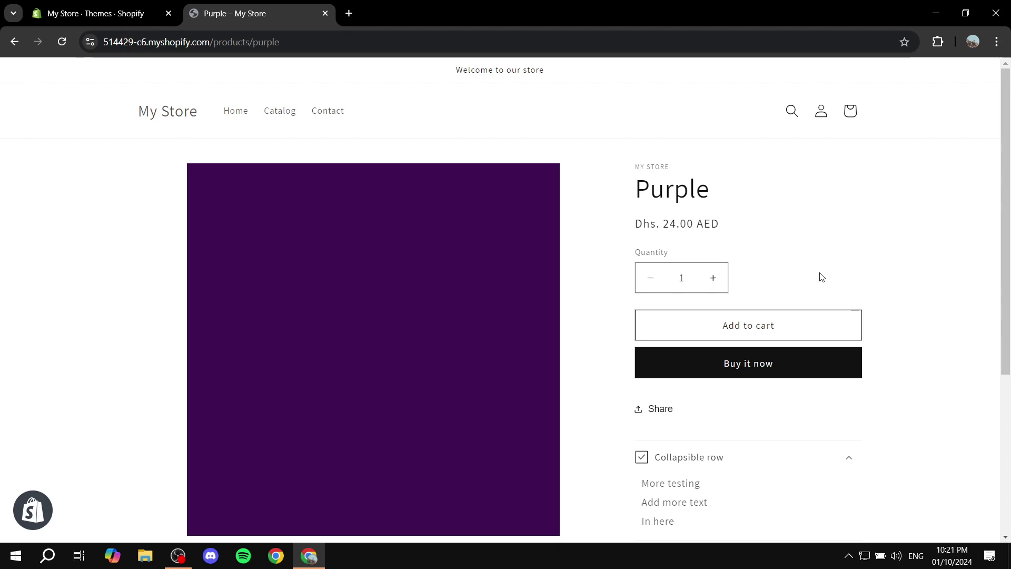